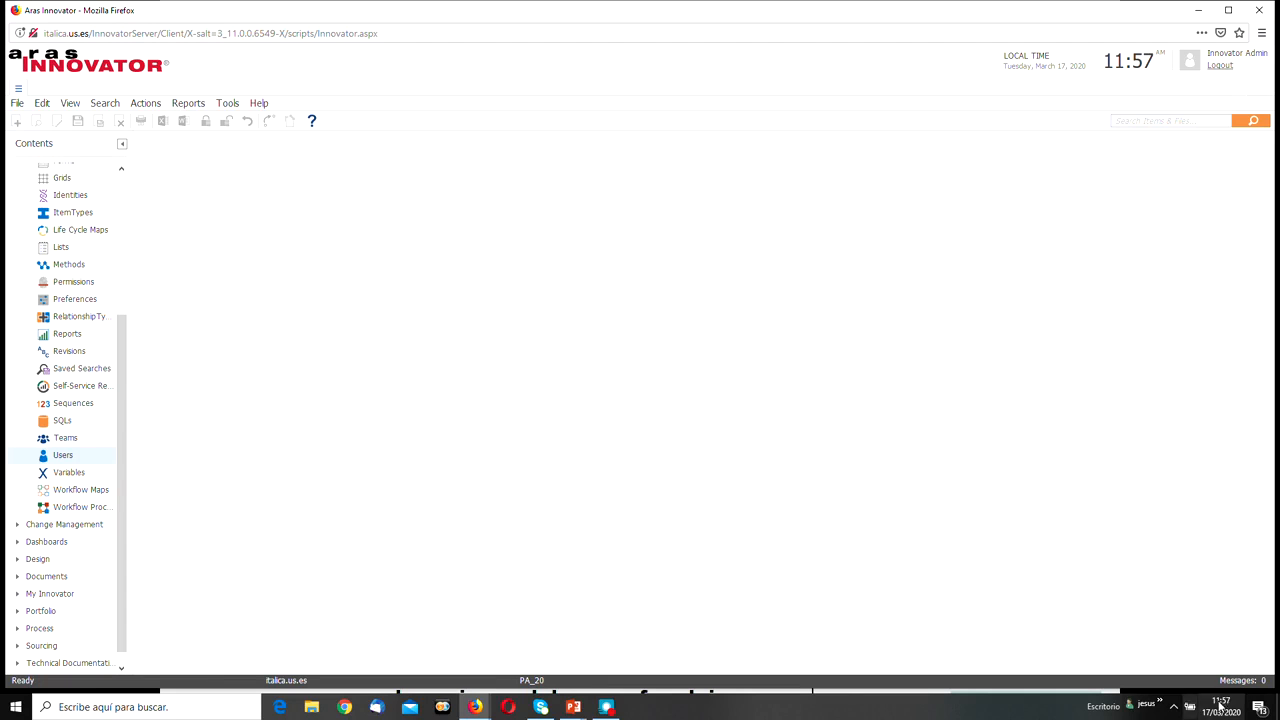
left_click(1125, 706)
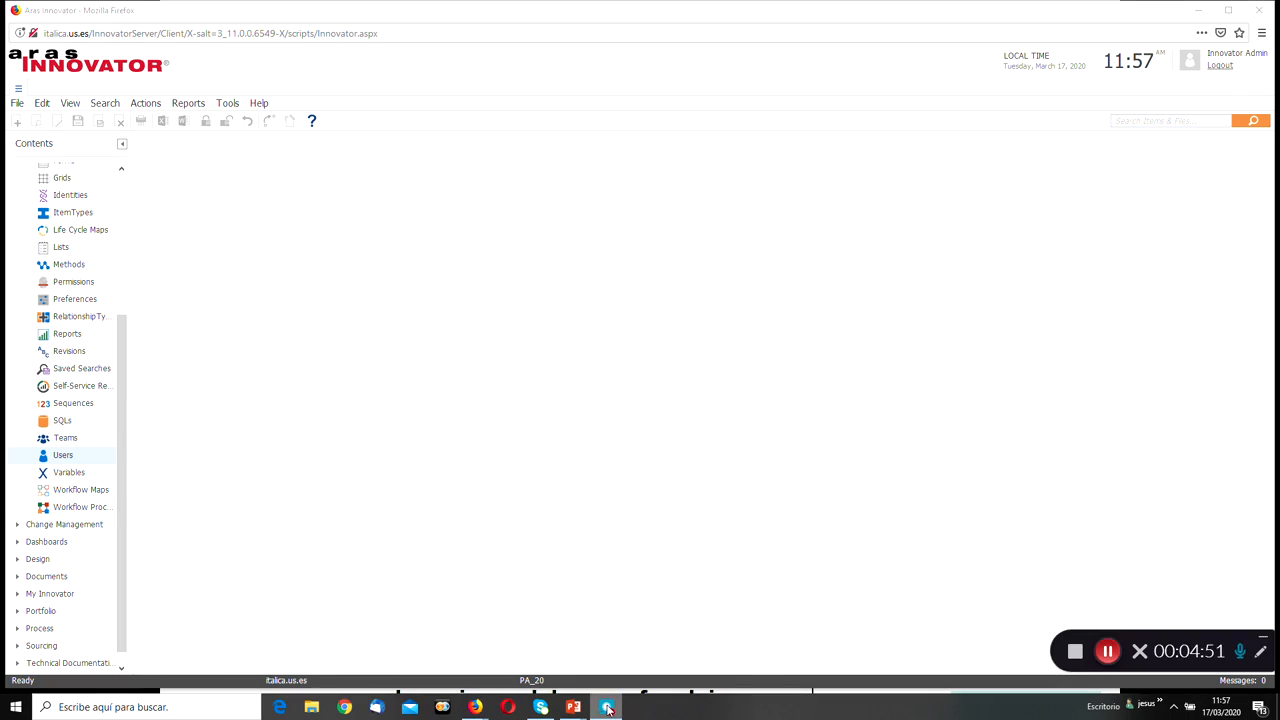
left_click(1108, 651)
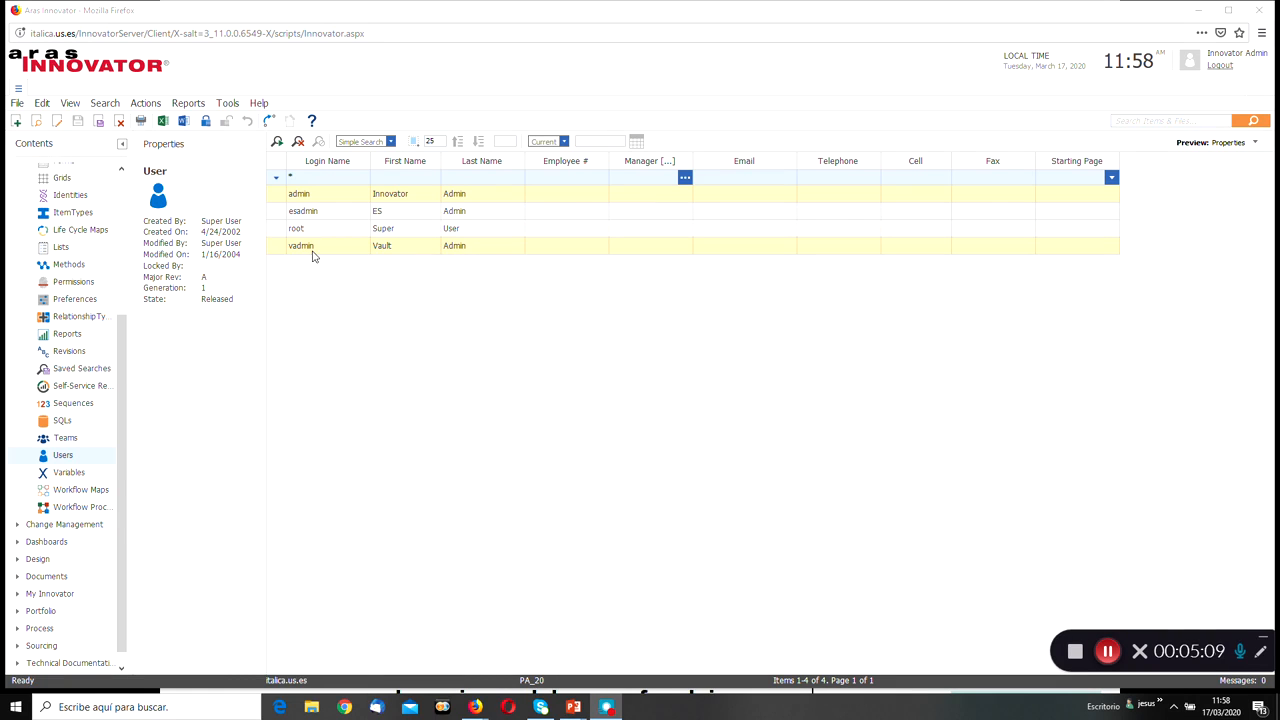
- Create a new user record with RIngReq as both the first name and the login name, following the example slide
left_click(21, 127)
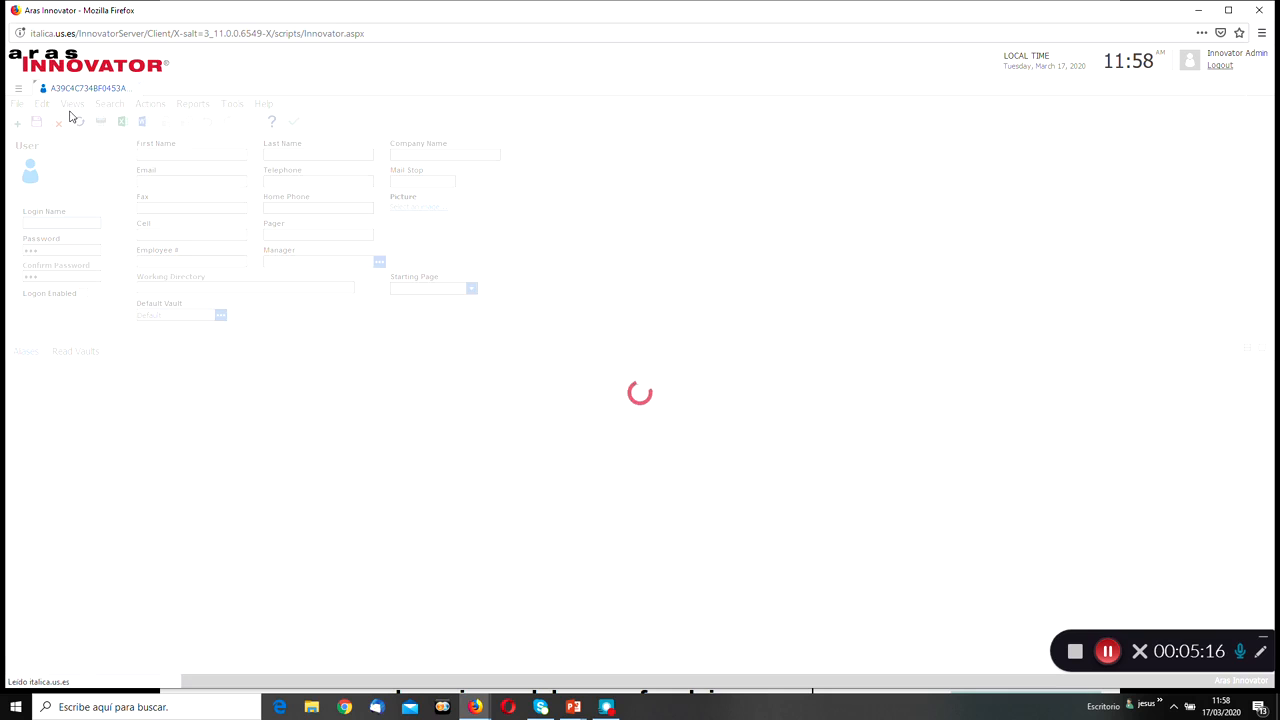
left_click(154, 155)
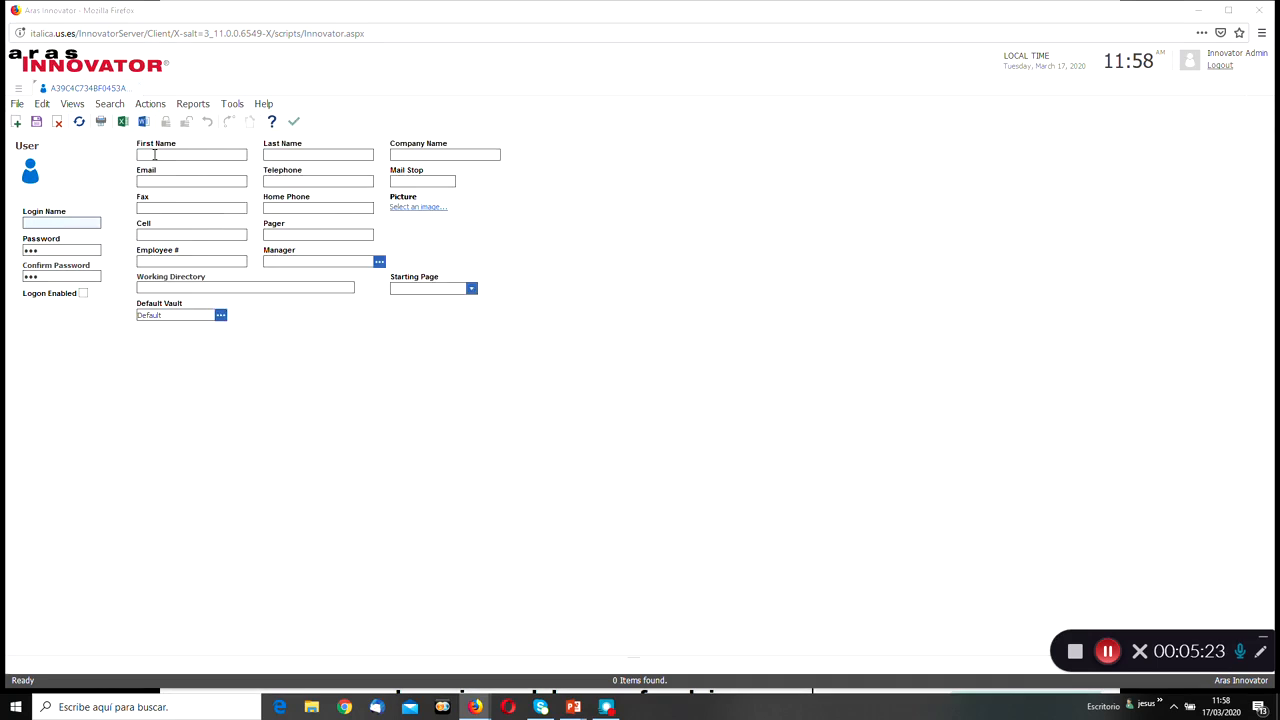
key("alt+Tab")
key("alt+Tab")
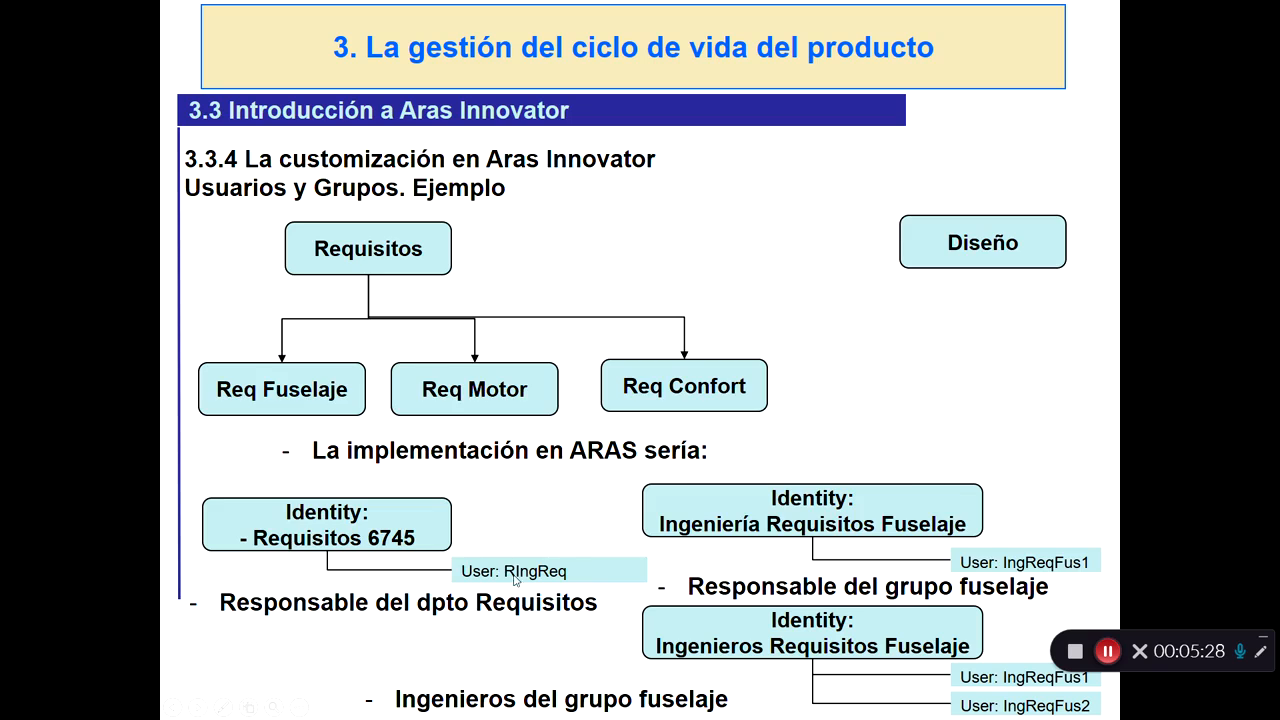
key("alt+Tab")
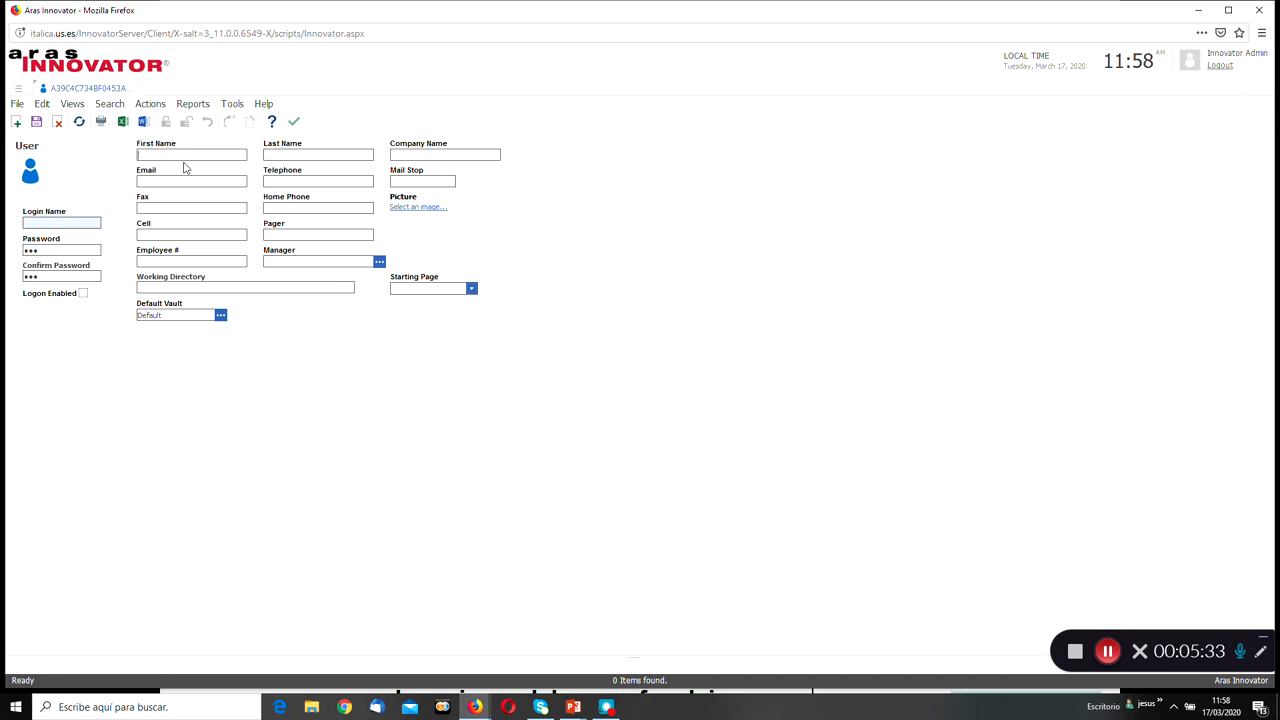
type("RIngReq")
left_click_drag(179, 152, 83, 170)
left_click(70, 222)
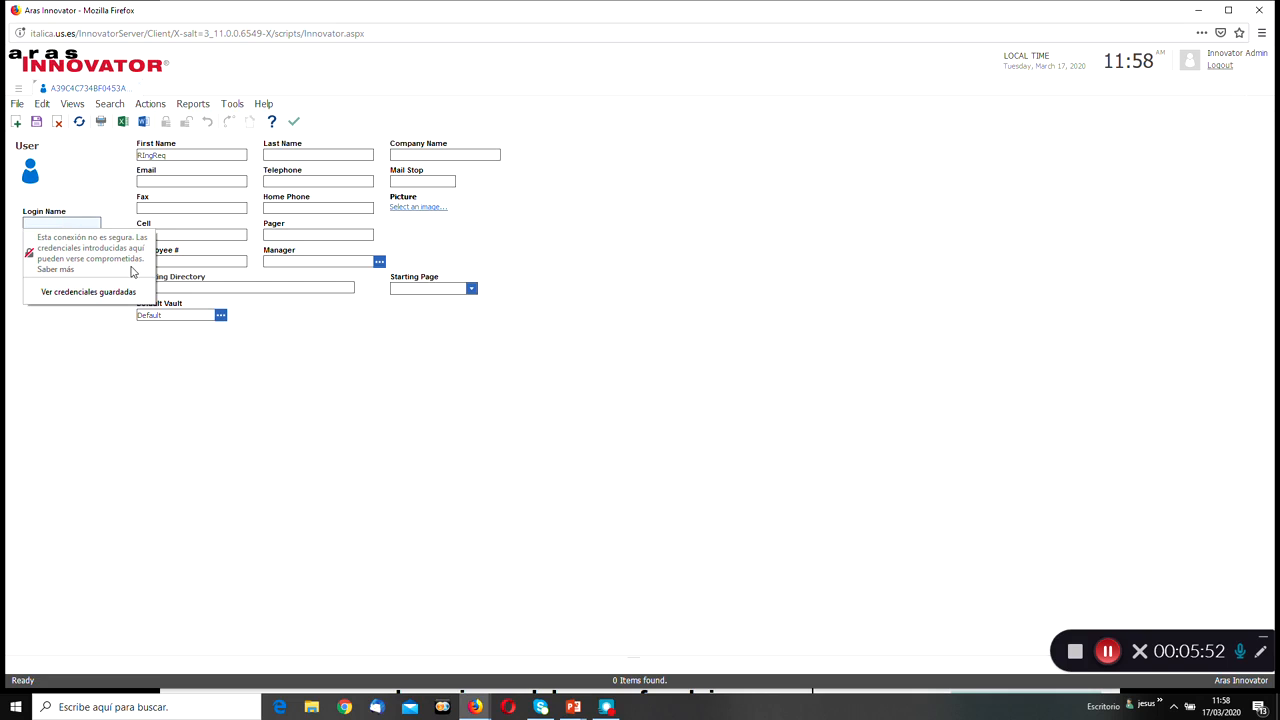
type("RIngReq")
left_click(59, 184)
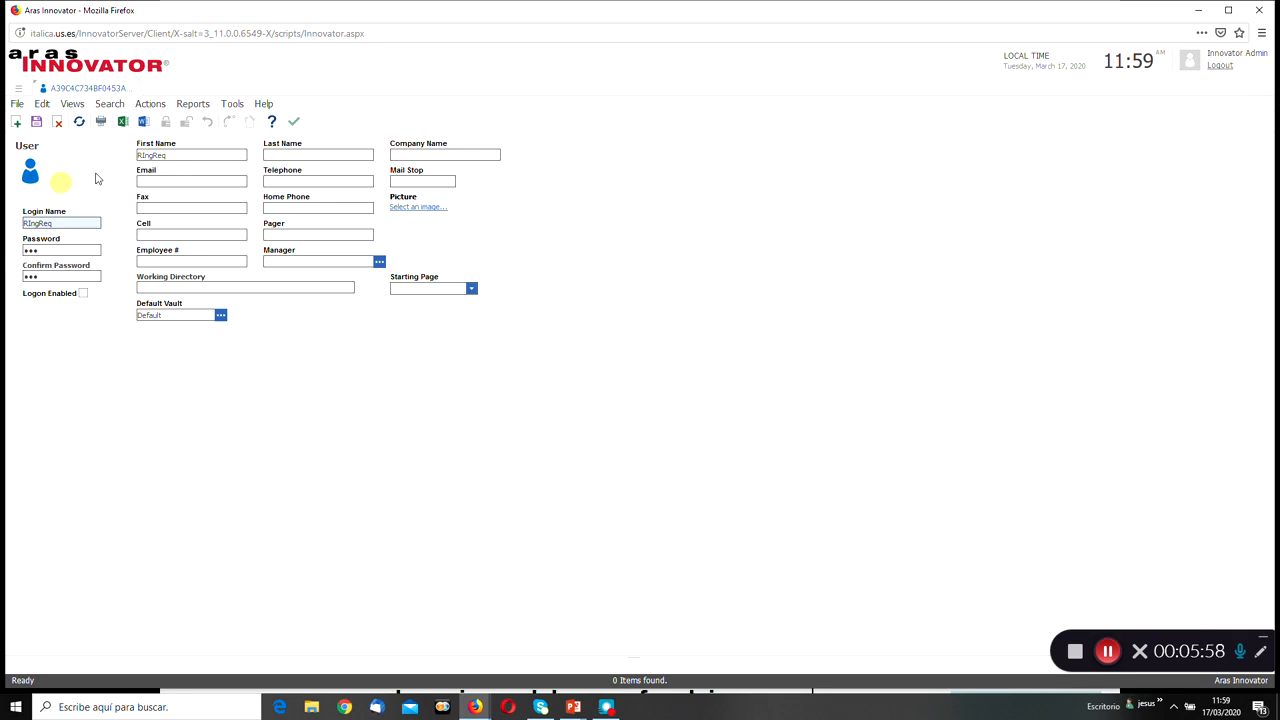
- Enter the account password for the RIngReq user and repeat it in the confirmation field
left_click(78, 250)
key("ctrl+v")
left_click(171, 443)
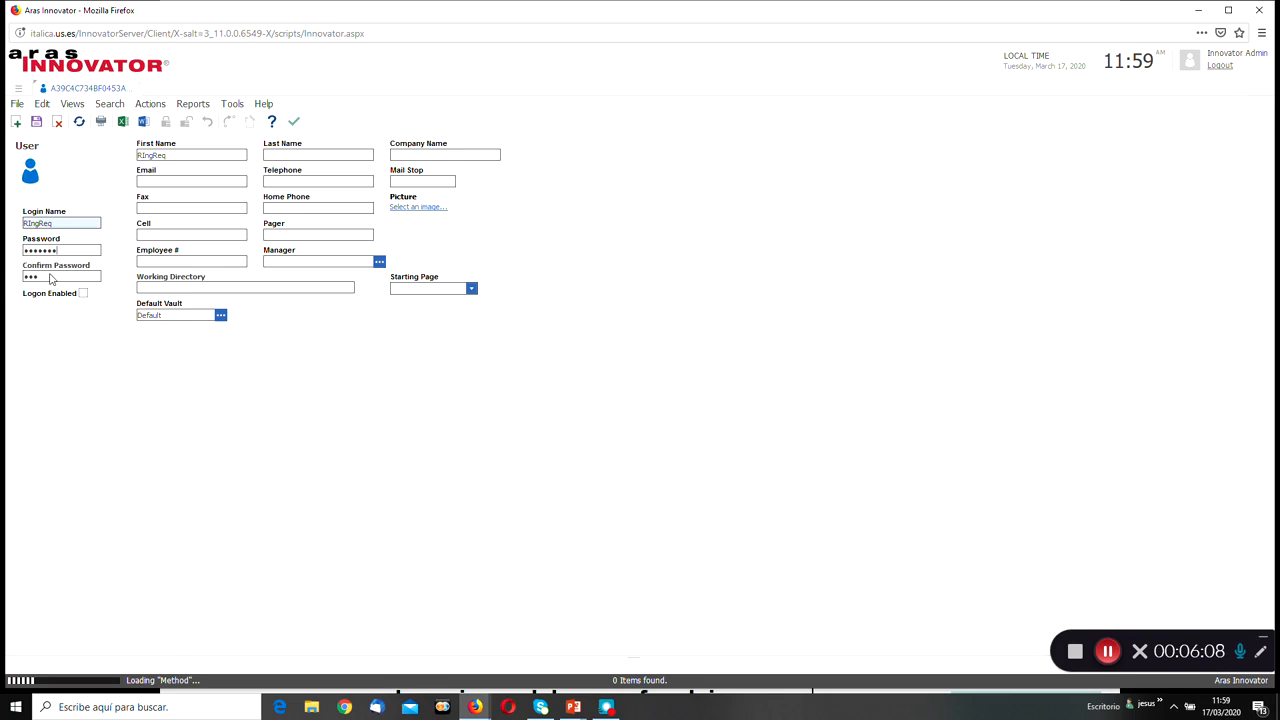
left_click(59, 278)
key("ctrl+v")
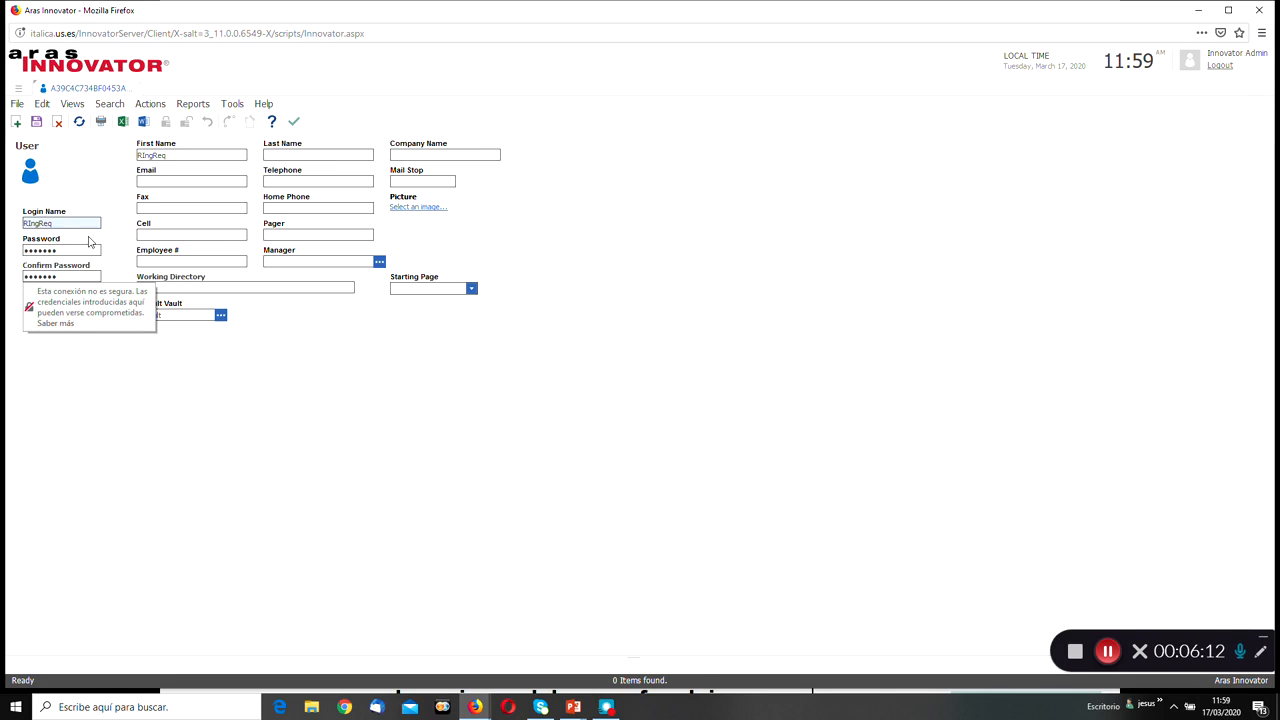
left_click(217, 462)
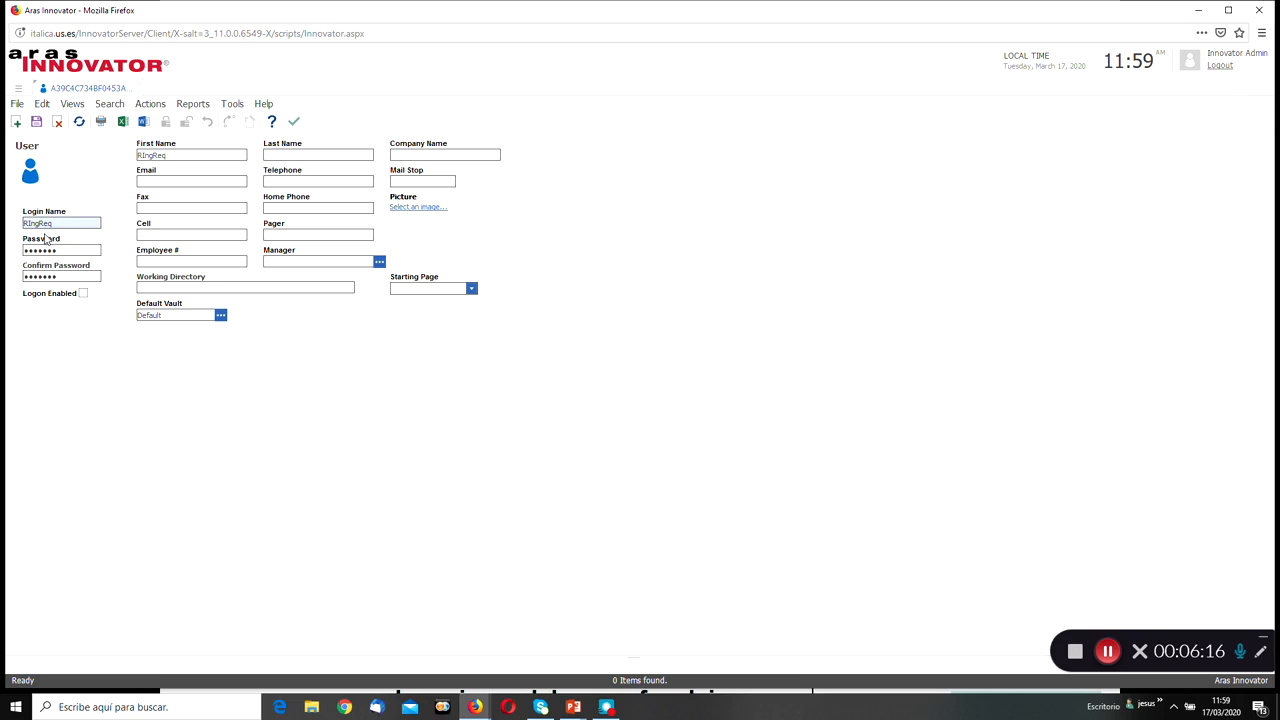
- Enable logon for the RIngReq user, and save and close the record
left_click(83, 294)
double_click(181, 156)
left_click(296, 124)
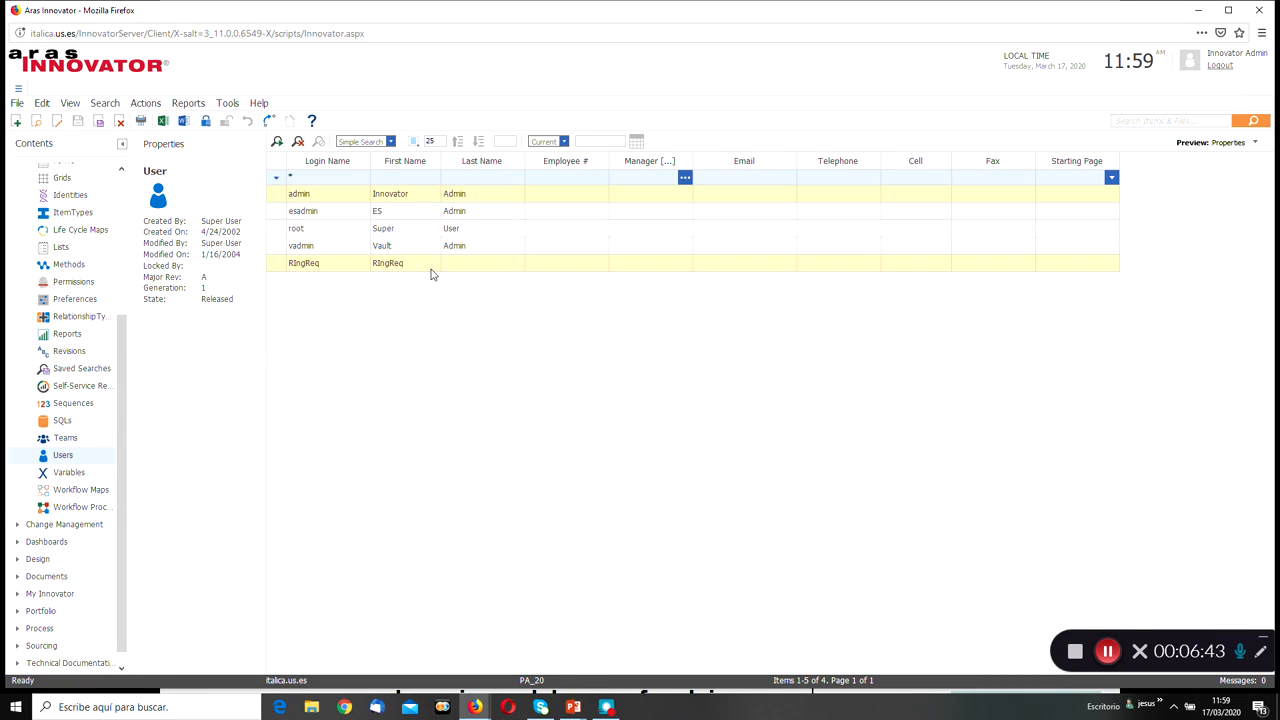
- Try to create the next user from the example slide by saving a copy of the RIngReq user
key("alt+Tab")
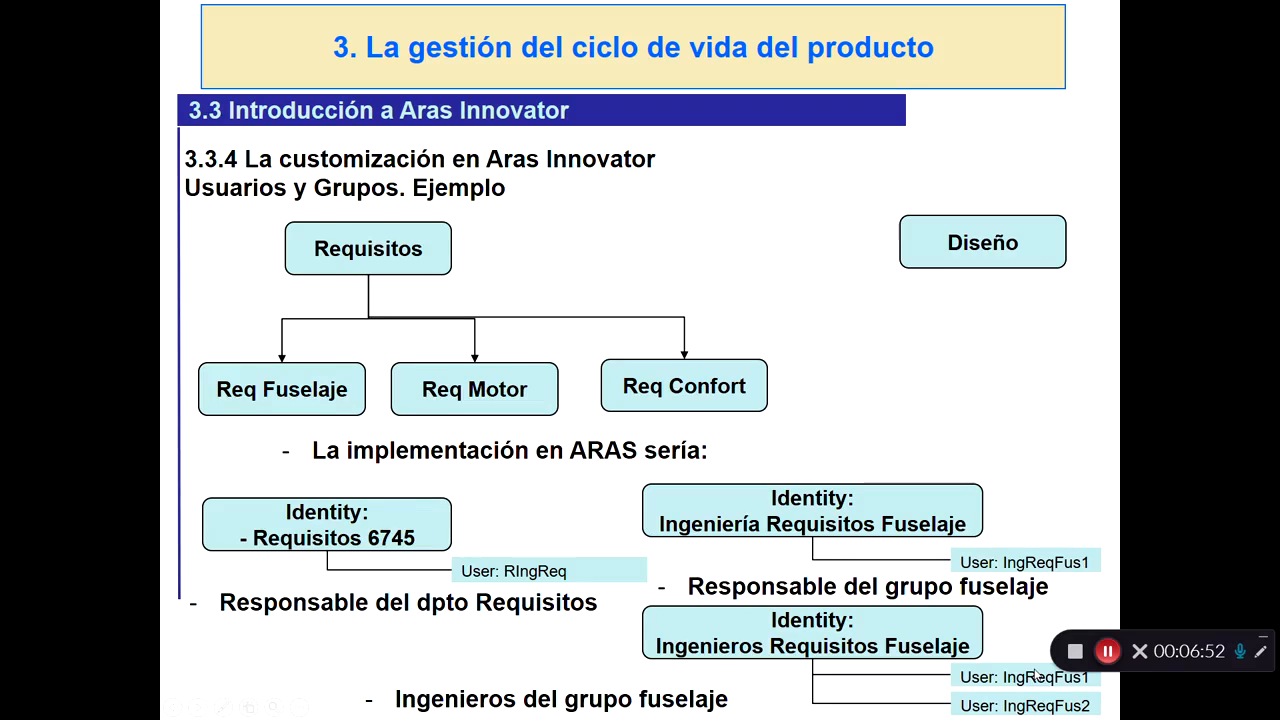
key("alt+Tab")
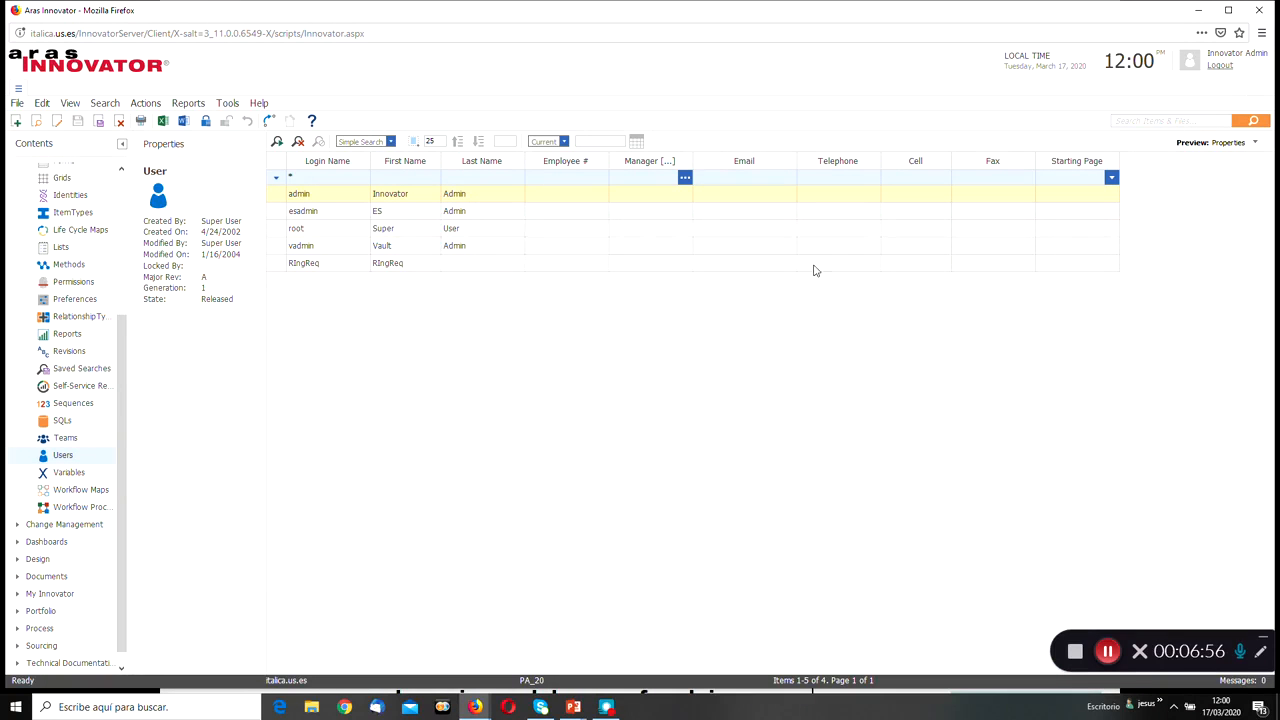
left_click(331, 269)
right_click(331, 270)
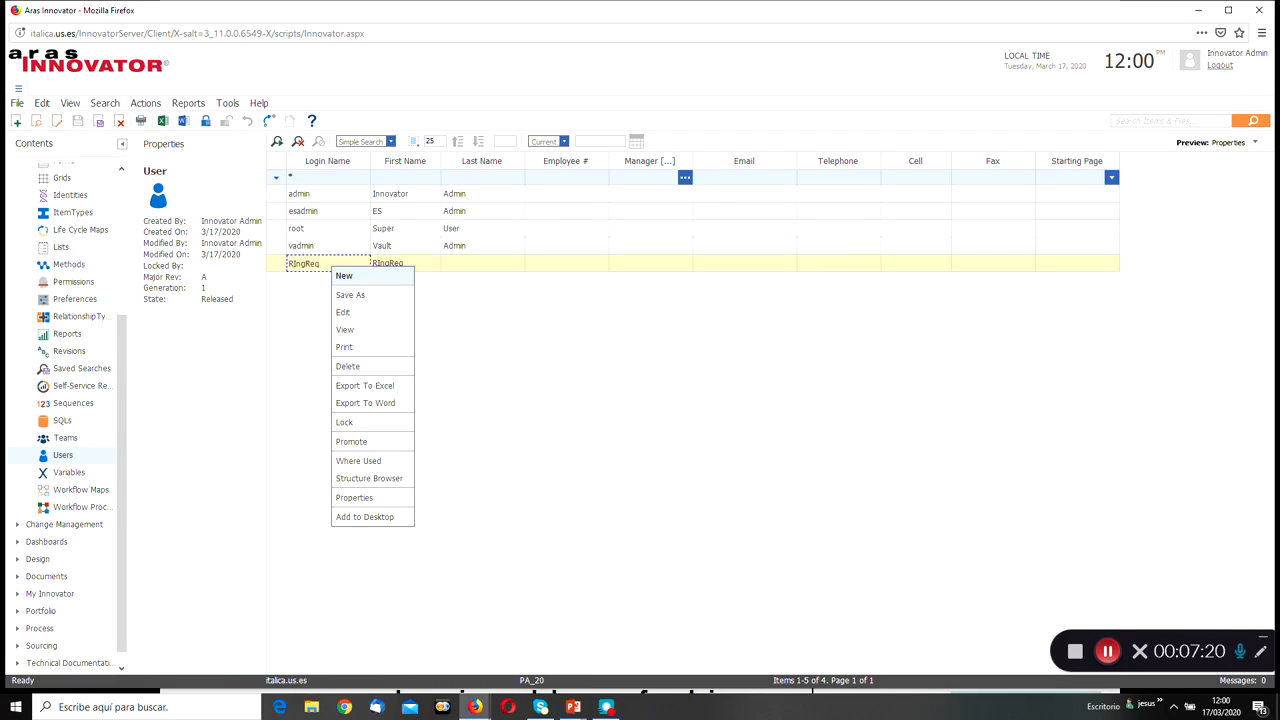
left_click(362, 302)
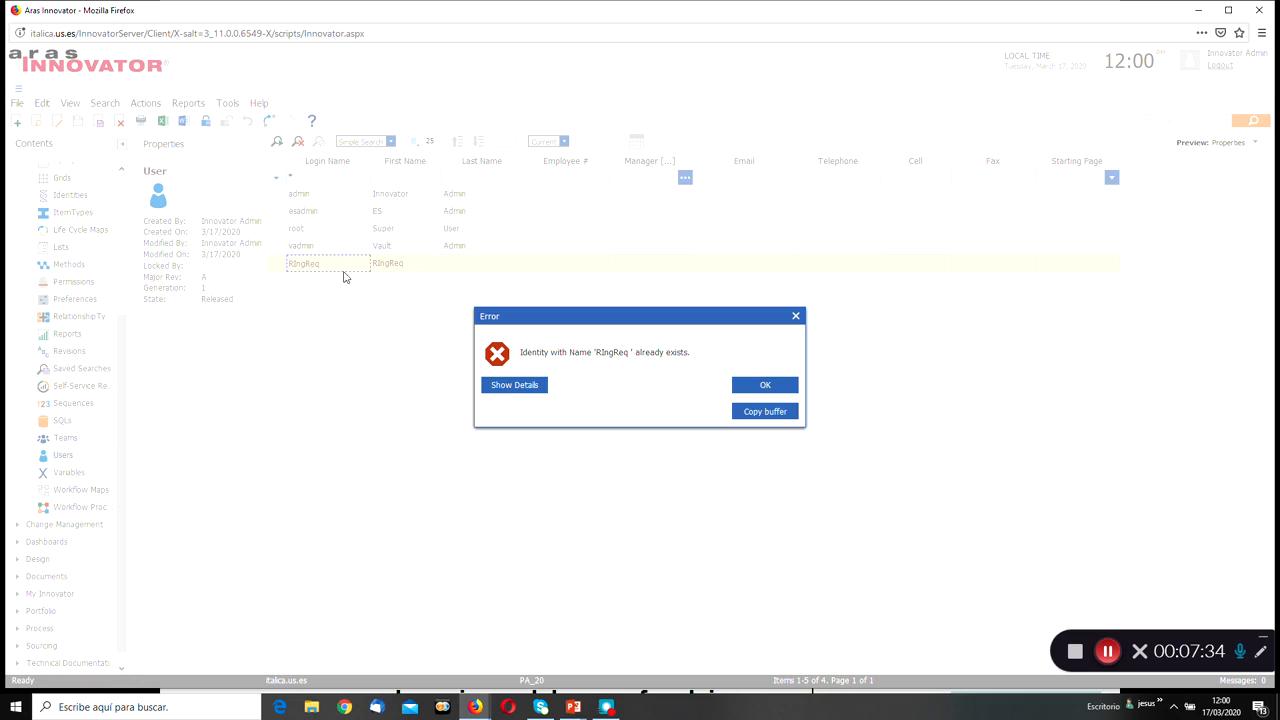
left_click(768, 385)
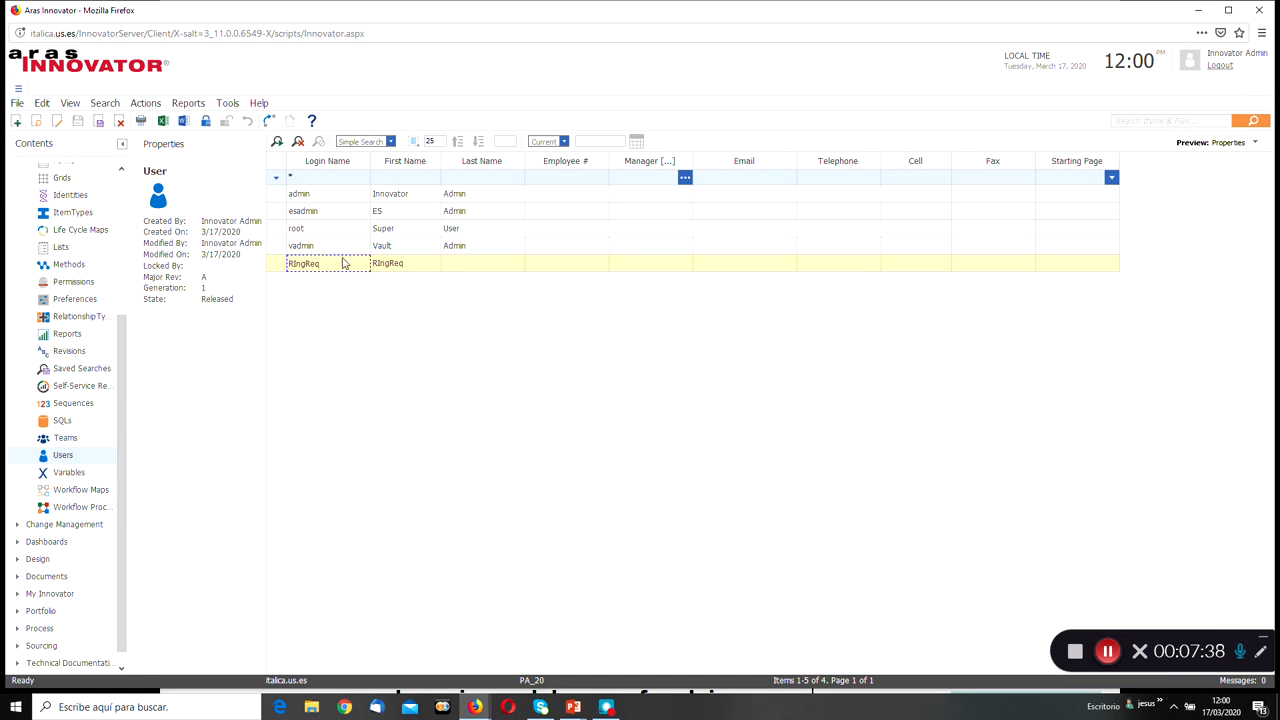
- Start another new user record and set its login name to IngReqFus1
left_click(17, 121)
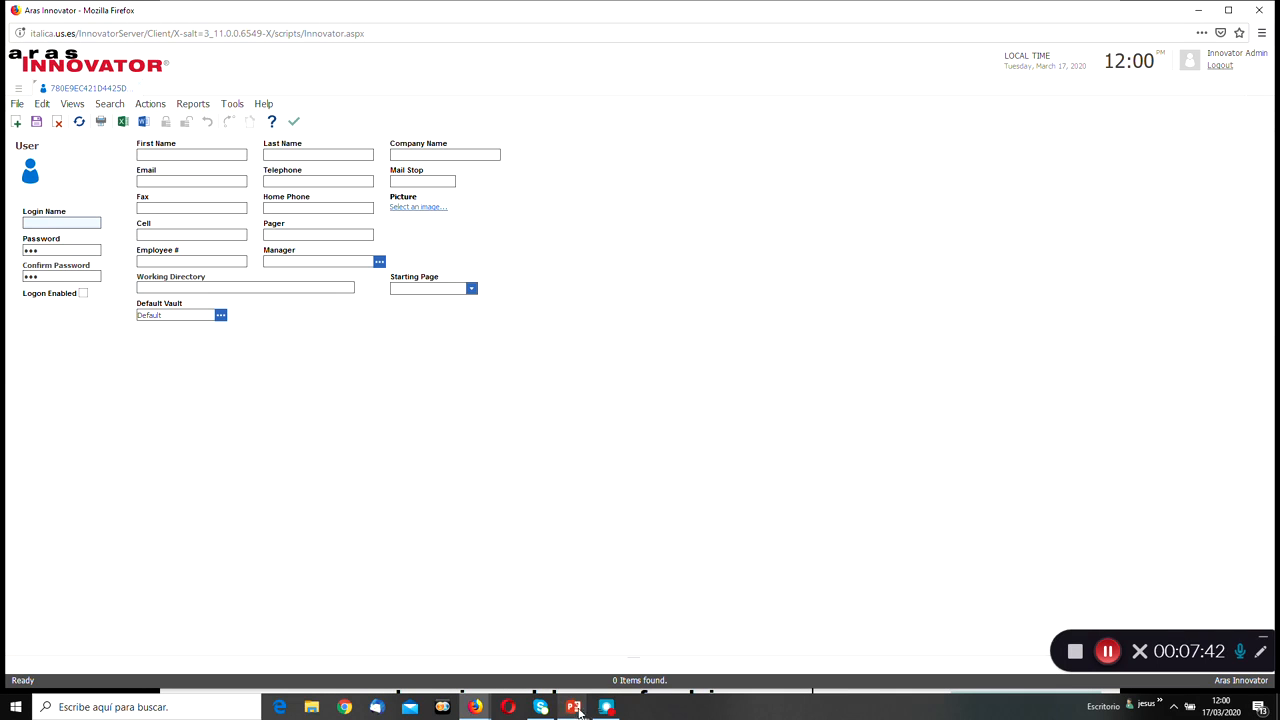
key("alt+Tab")
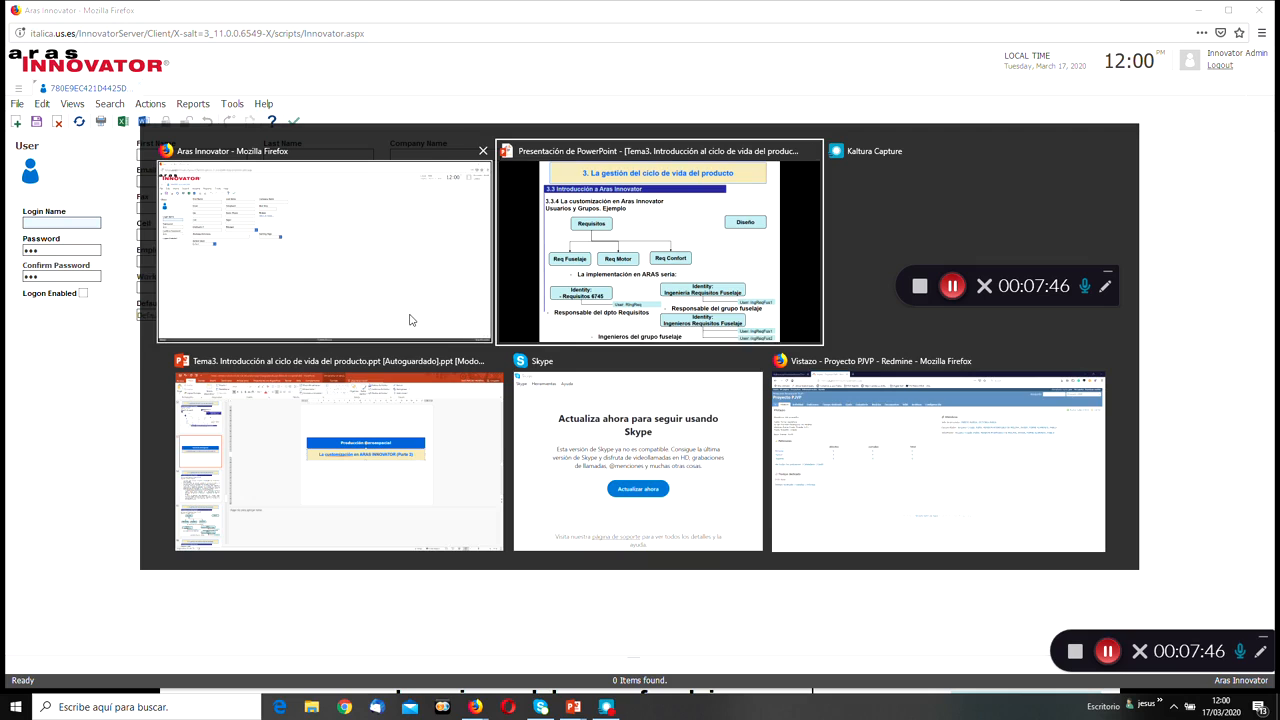
key("Tab")
key("Tab")
key("Tab")
key("Tab")
key("Tab")
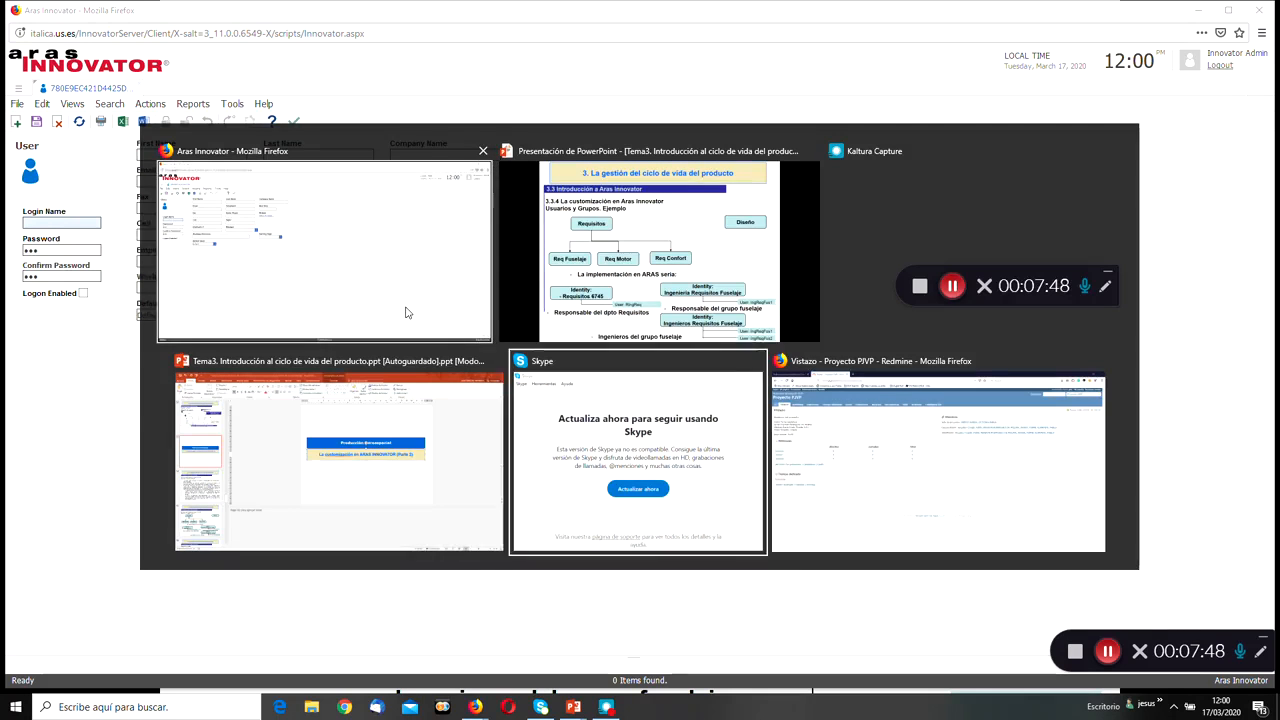
left_click(405, 313)
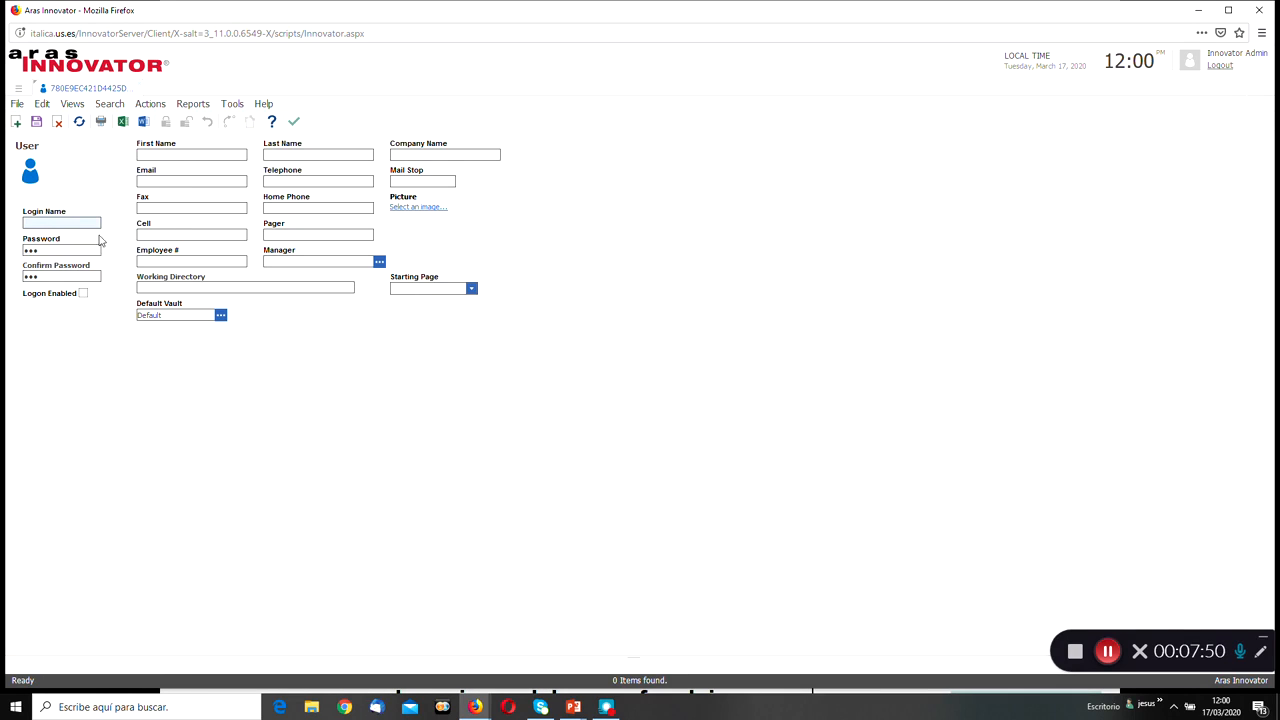
left_click(70, 224)
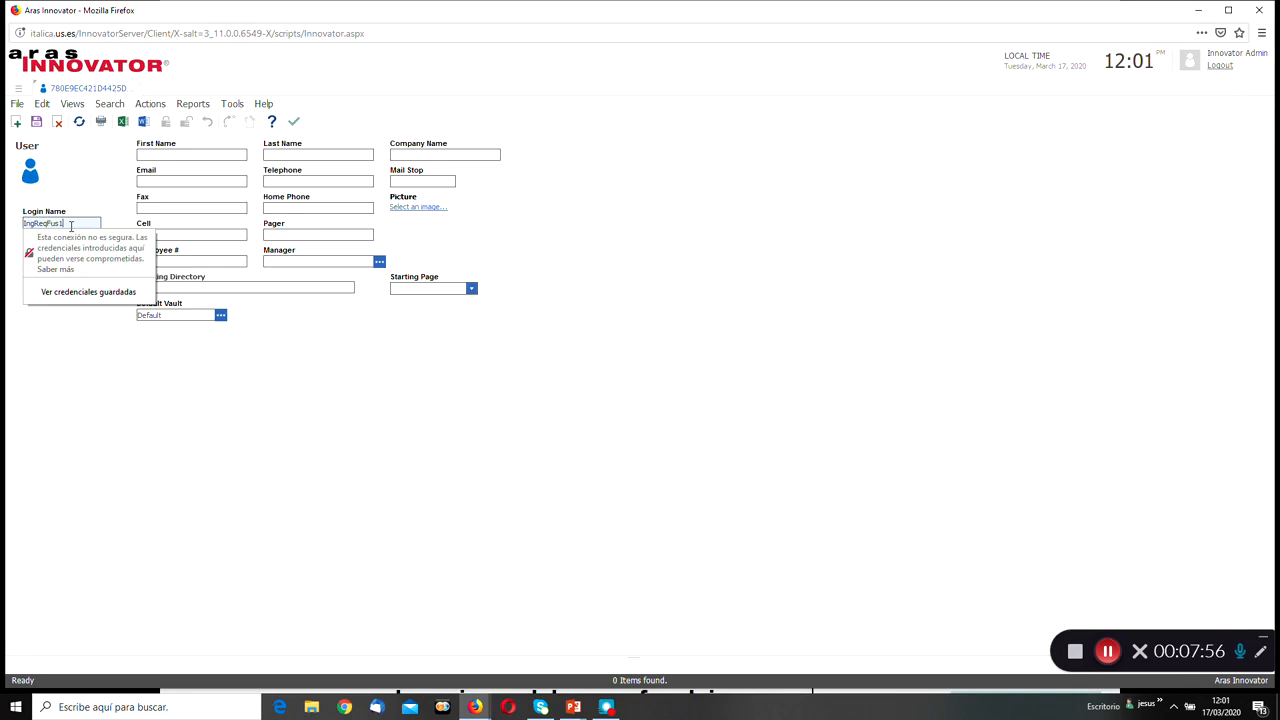
- Enter the account password for the IngReqFus1 user and repeat it in the confirmation field
double_click(70, 224)
key("ctrl+c")
left_click(65, 192)
double_click(49, 250)
key("ctrl+v")
left_click(74, 379)
double_click(58, 275)
key("ctrl+v")
left_click(114, 424)
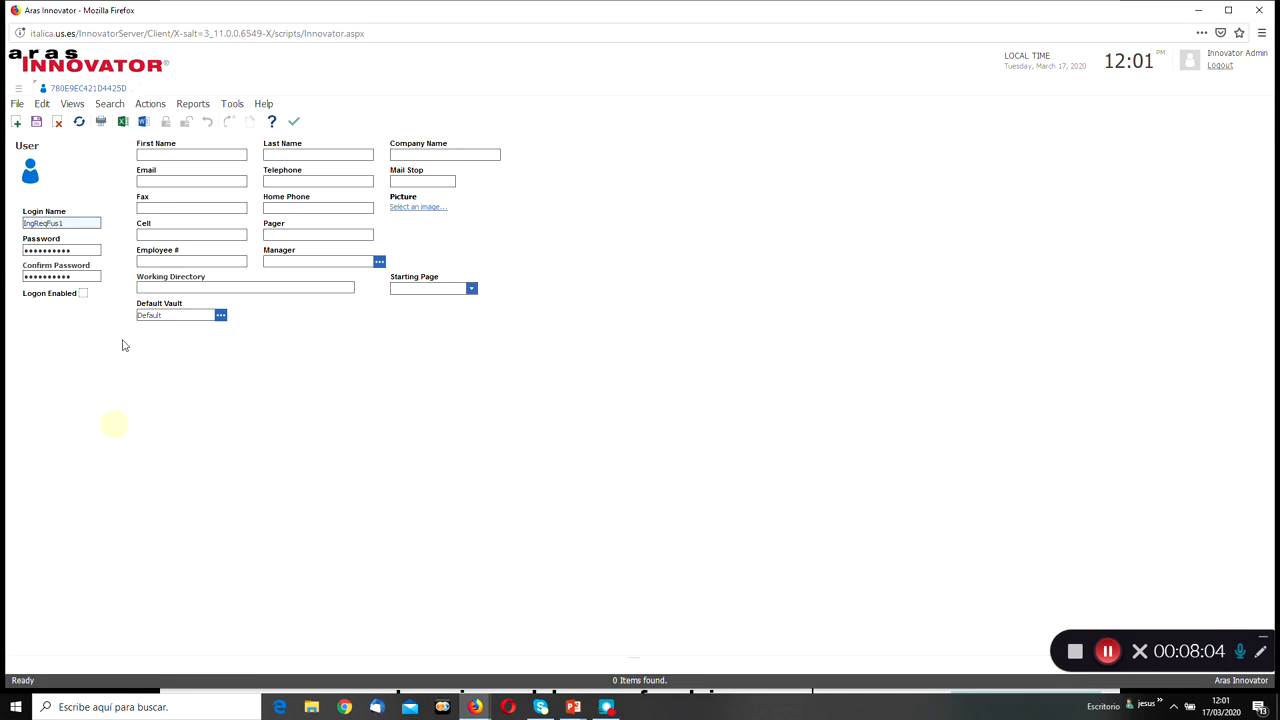
- Enable logon and set the first name to IngReqFus1, and save and close the user record
left_click(83, 294)
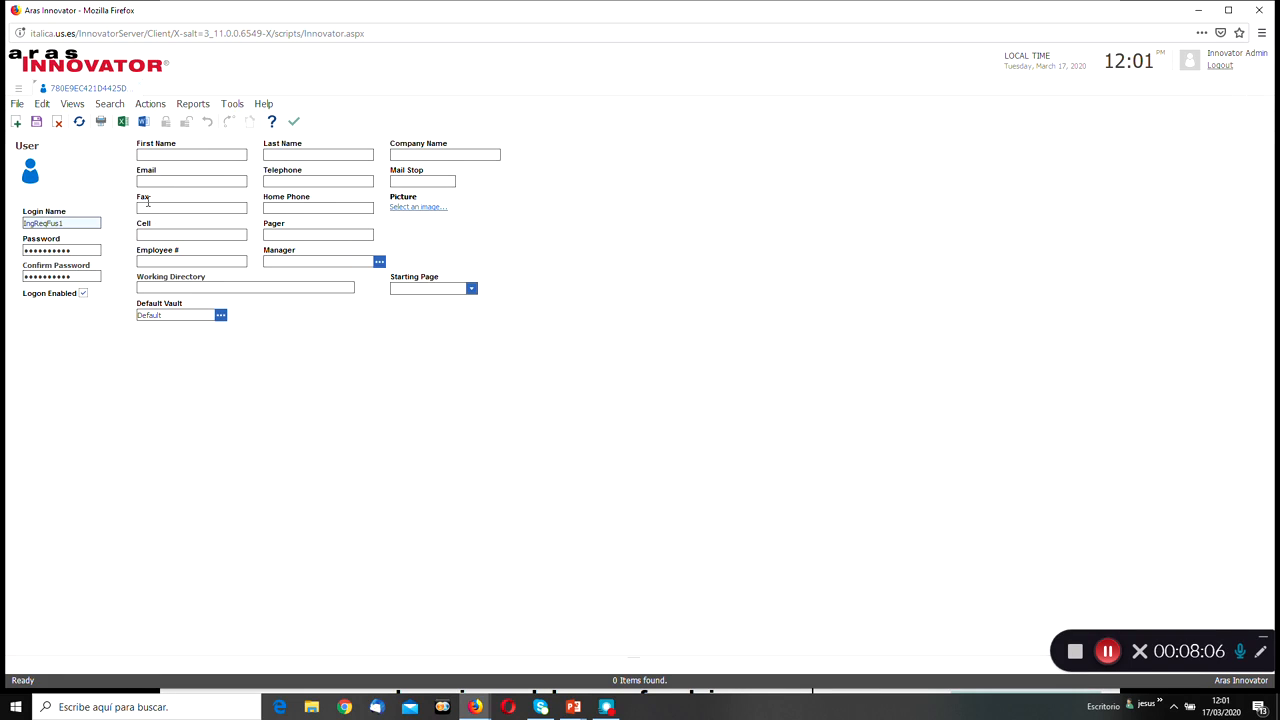
left_click(148, 155)
key("ctrl+v")
left_click(295, 124)
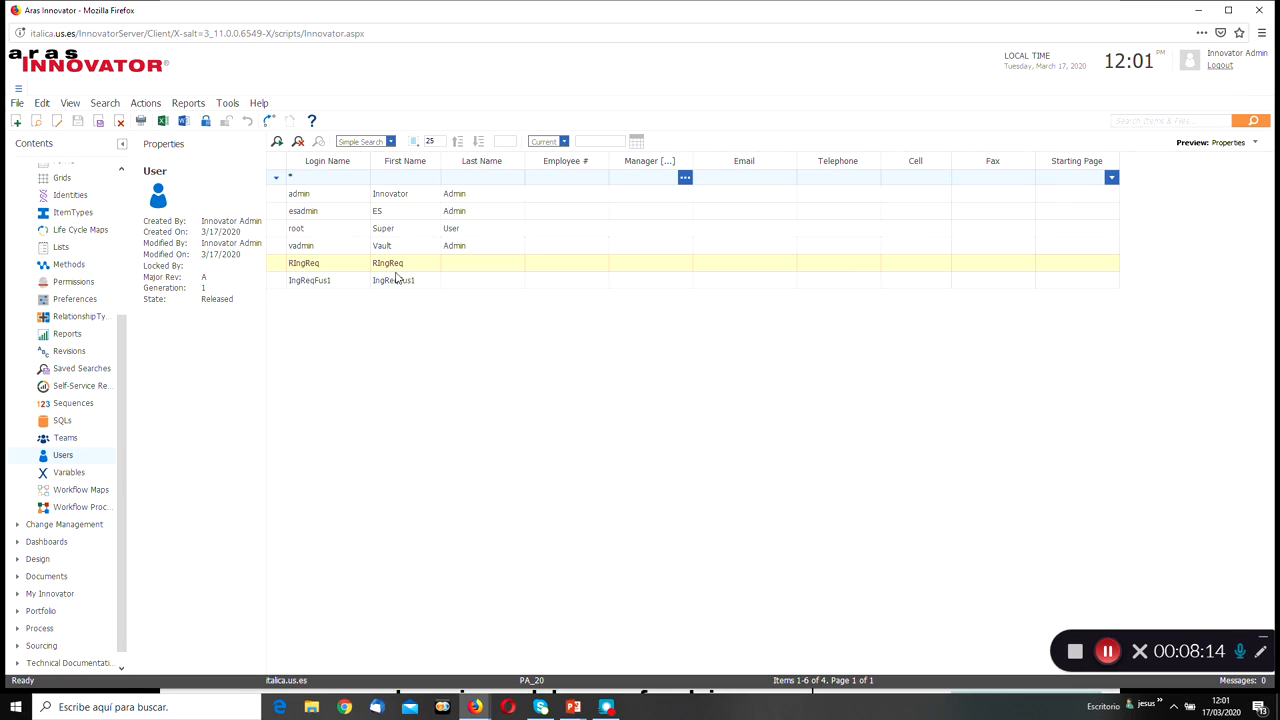
- Create a third new user record with IngReqFus2 as both the first name and the login name
left_click(17, 123)
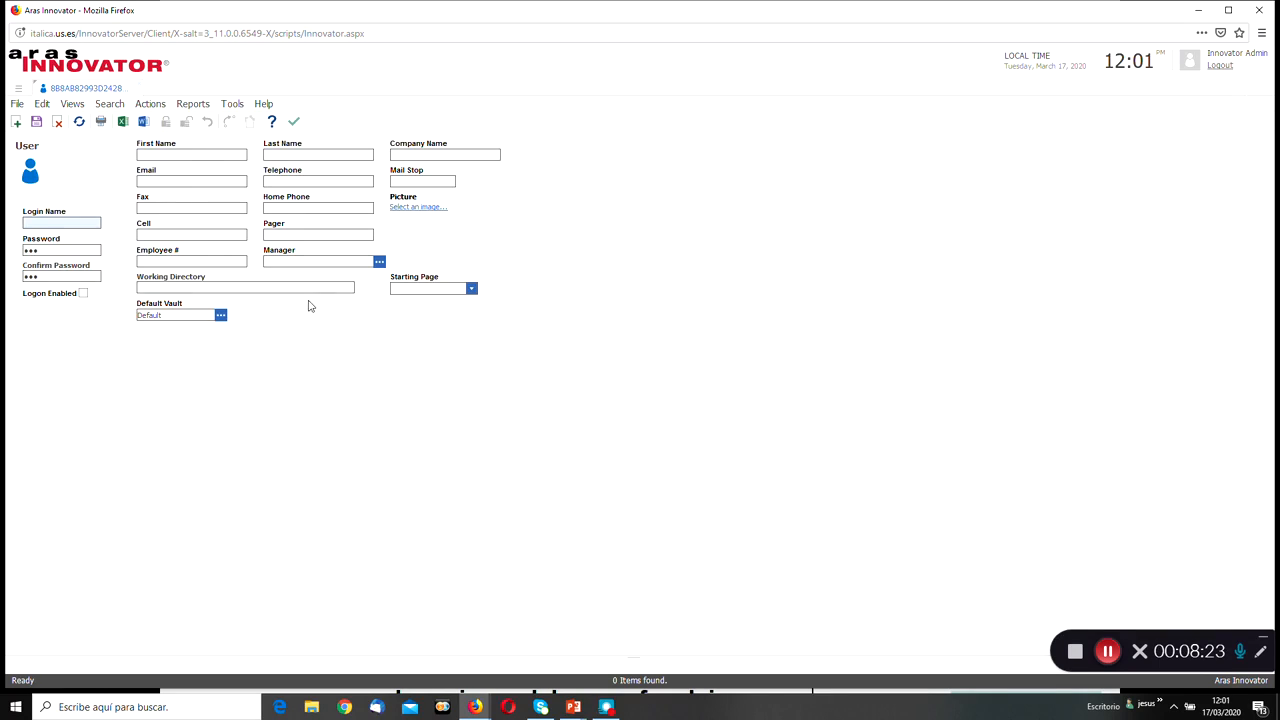
key("ctrl+v")
type("2")
left_click(79, 222)
key("ctrl+v")
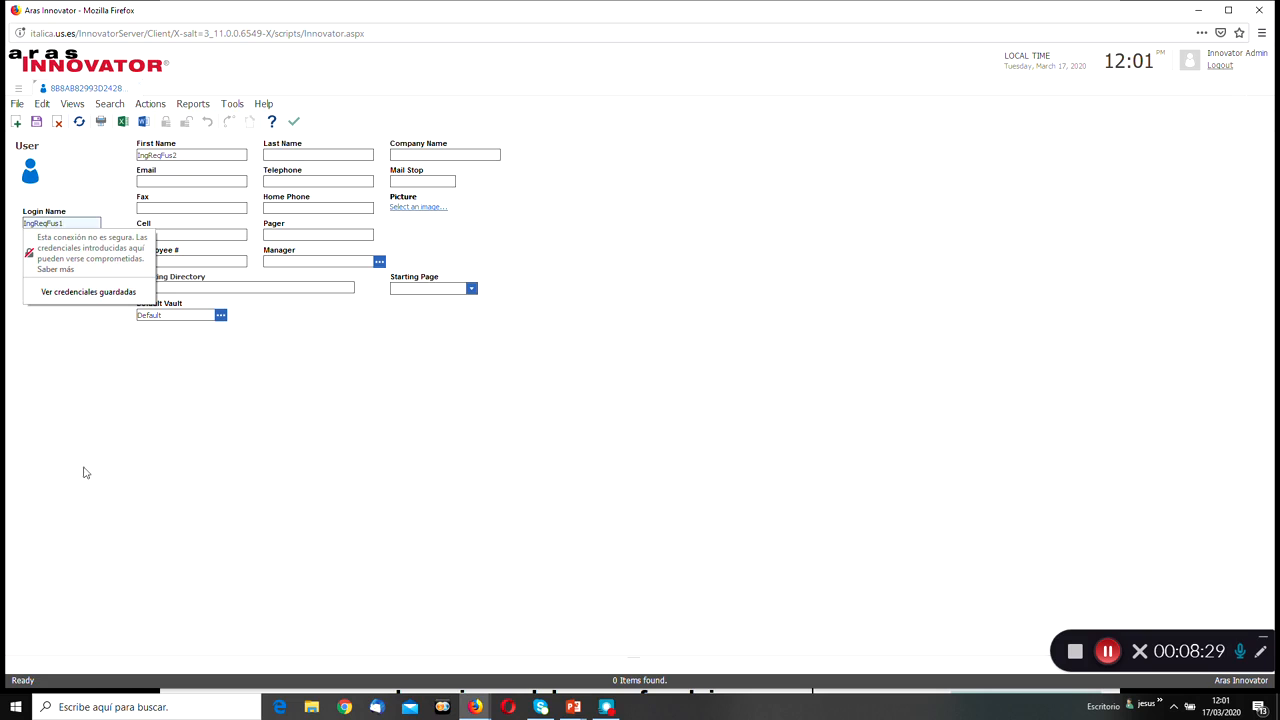
key("BackSpace")
left_click(260, 409)
- Enter and confirm the account password for the IngReqFus2 user, and save and close the record with logon enabled
left_click(38, 250)
double_click(38, 249)
key("ctrl+v")
left_click(113, 472)
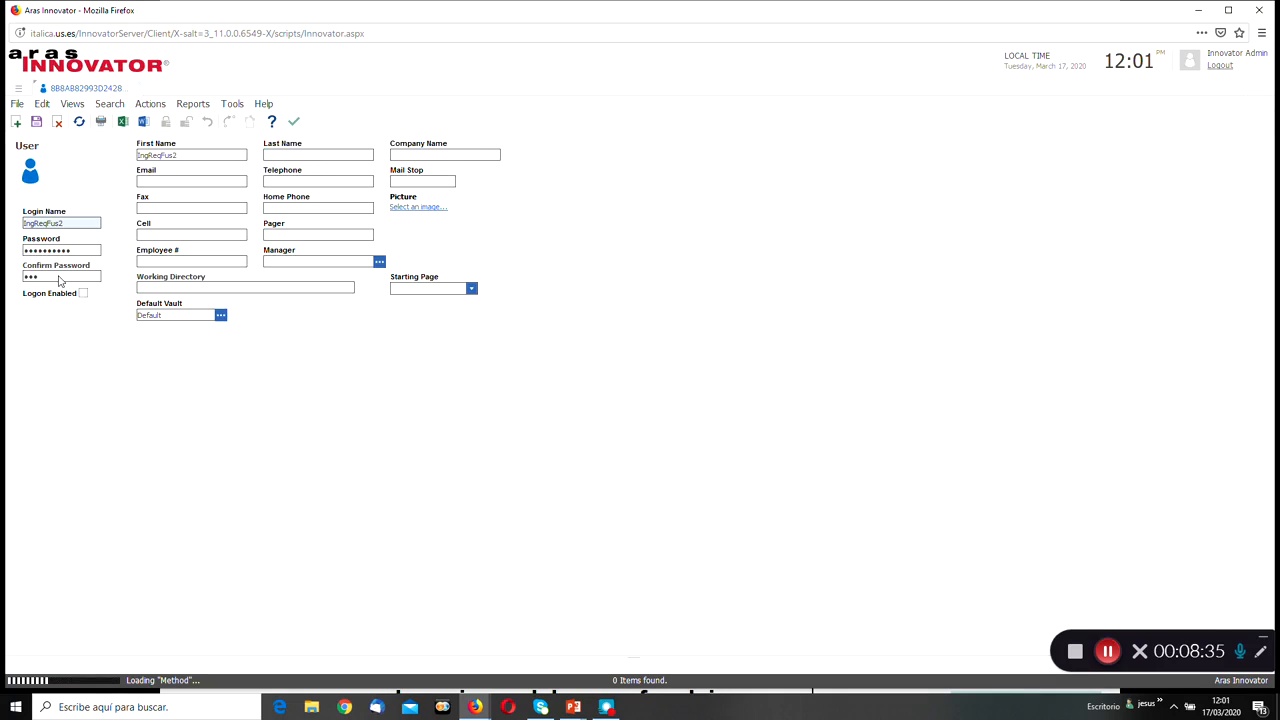
double_click(58, 277)
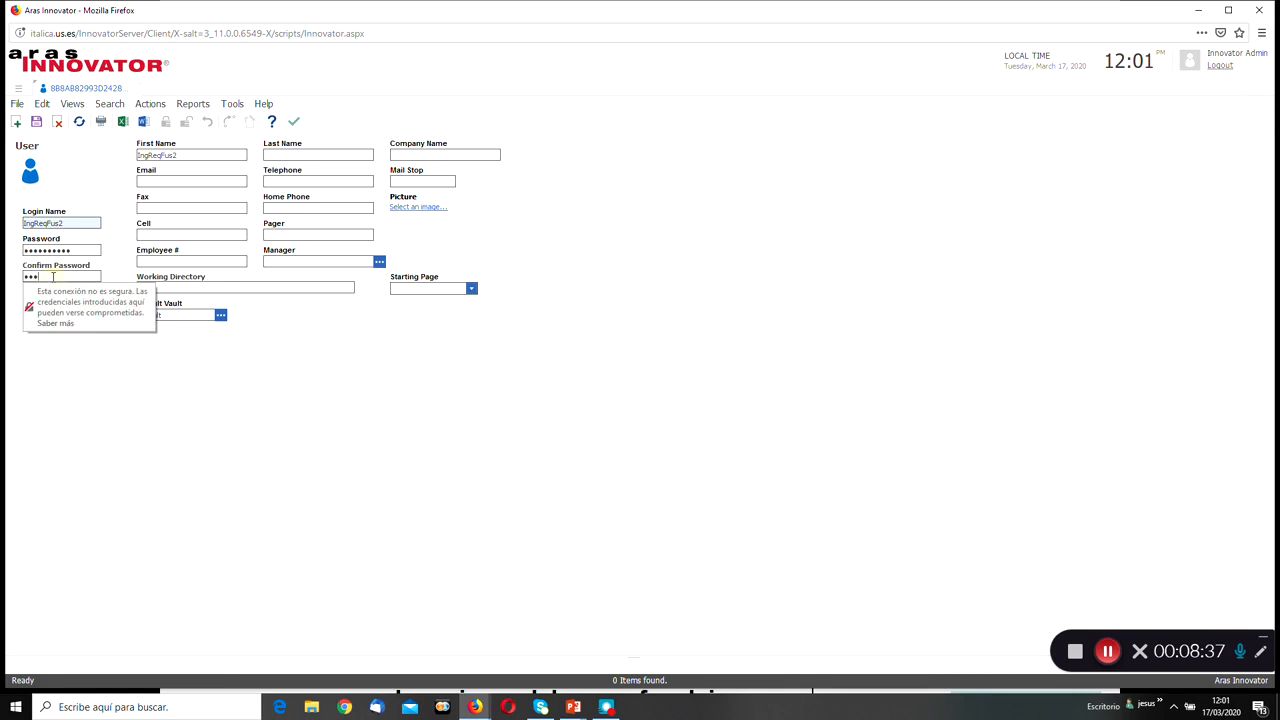
key("ctrl+v")
left_click(83, 293)
left_click(294, 122)
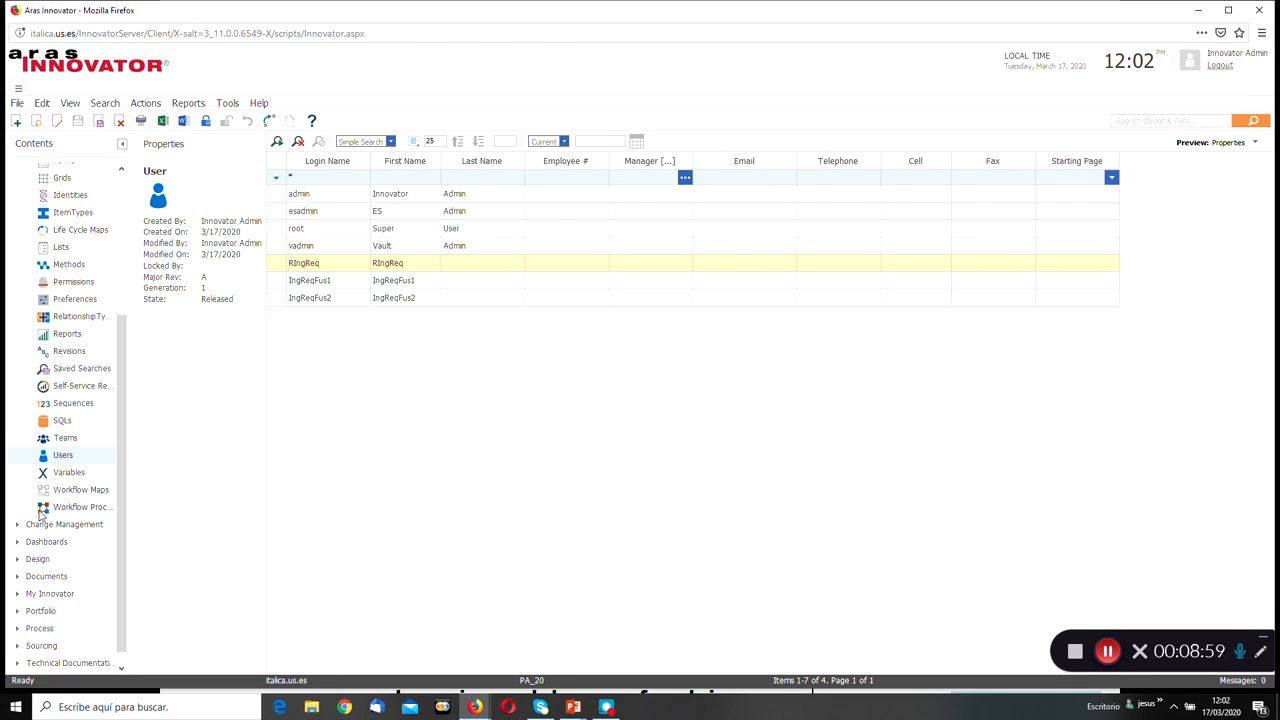
- Create a new identity record and check the slide for the group names and their assigned users
left_click_drag(126, 384, 117, 237)
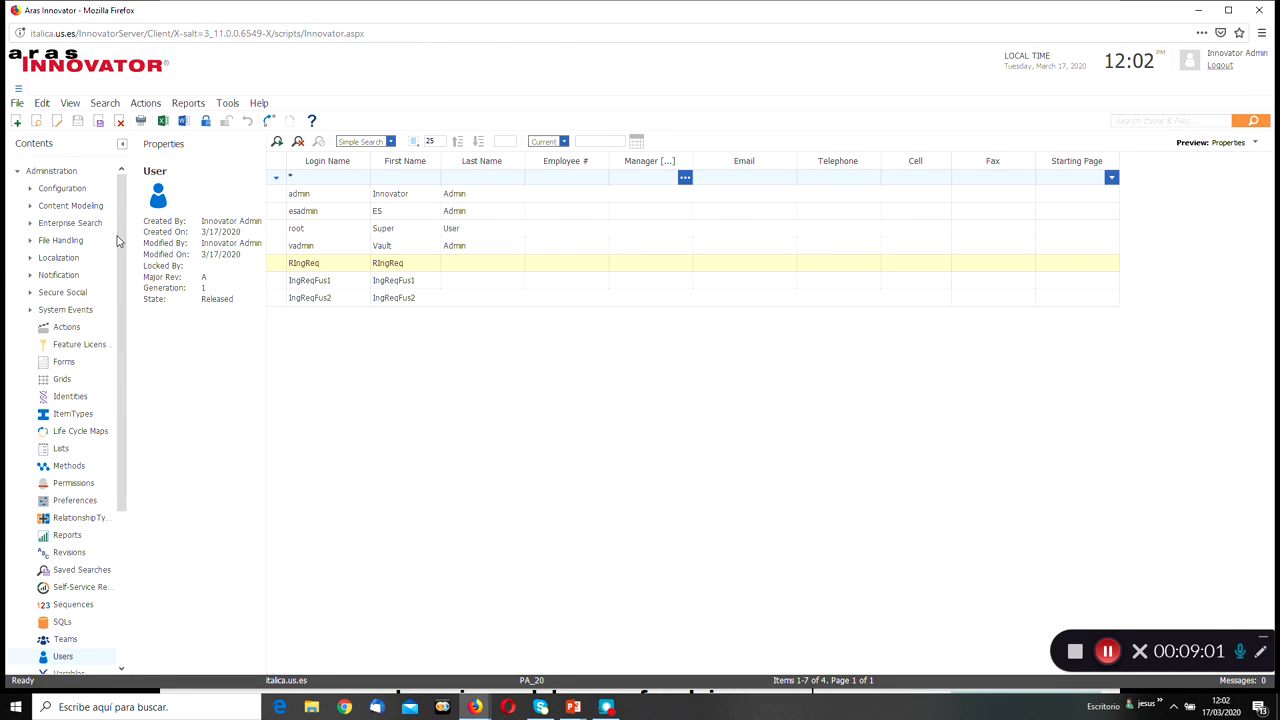
left_click(69, 400)
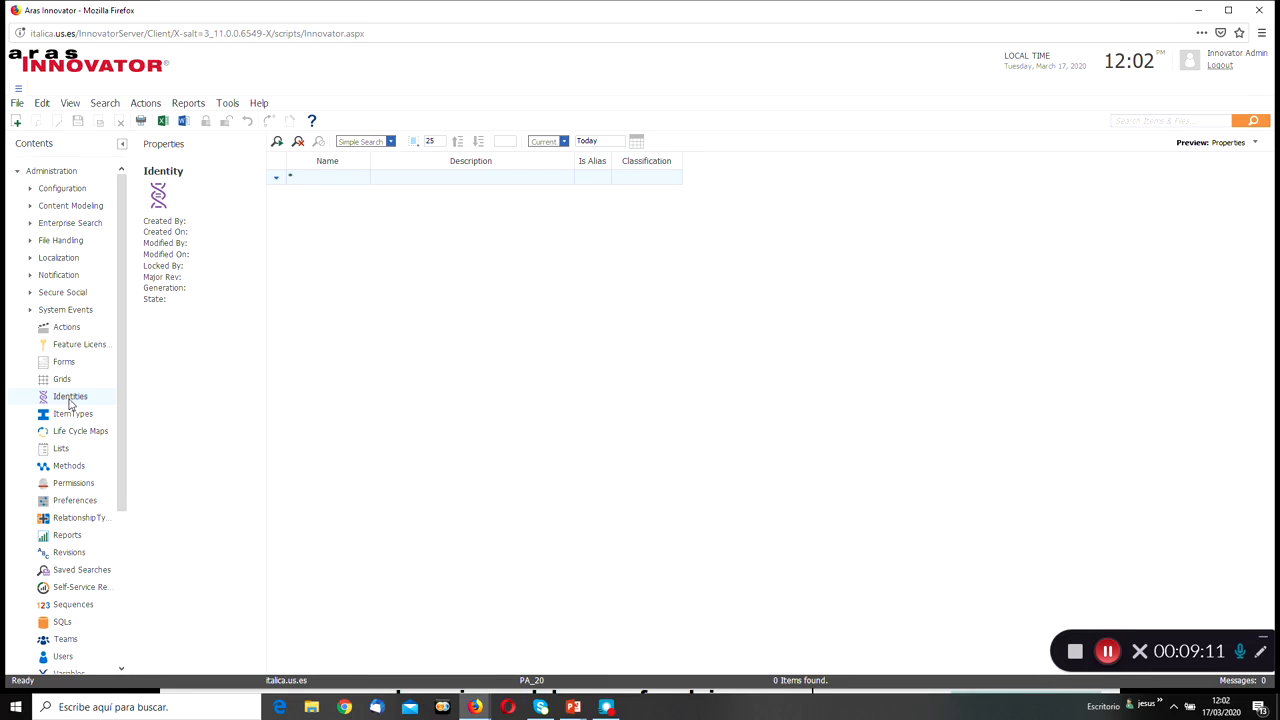
left_click(18, 122)
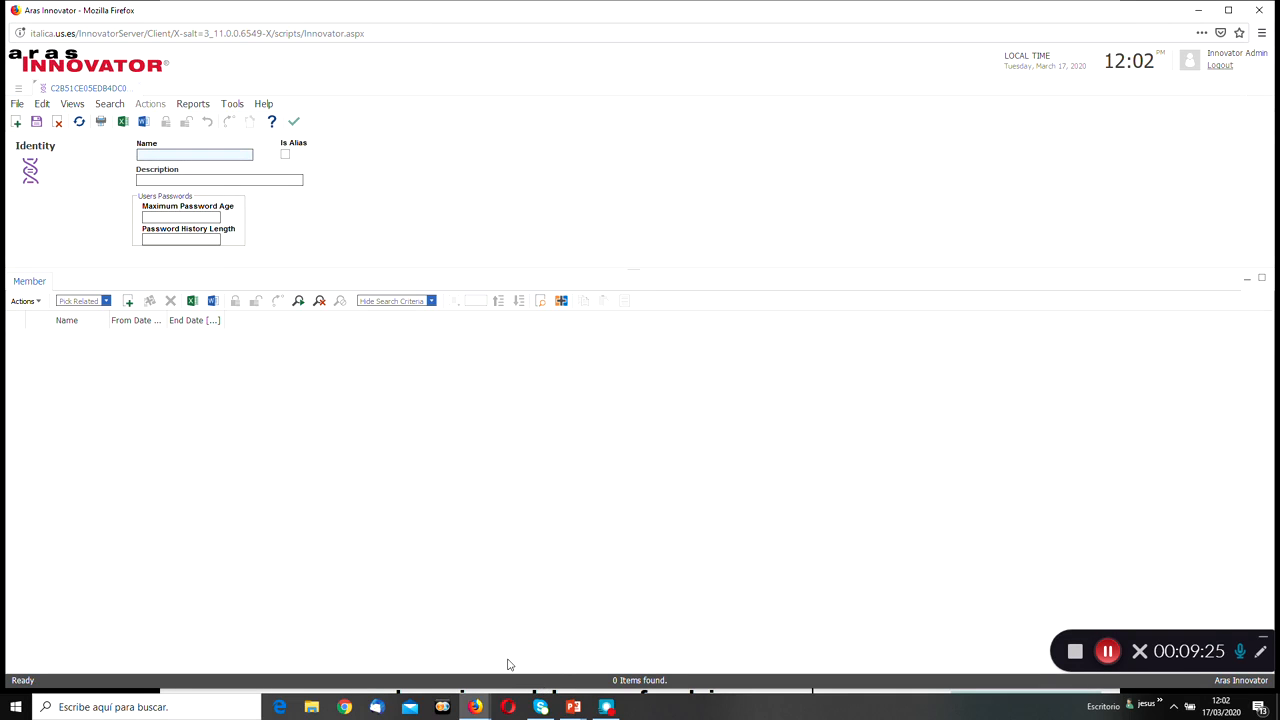
key("alt+Tab")
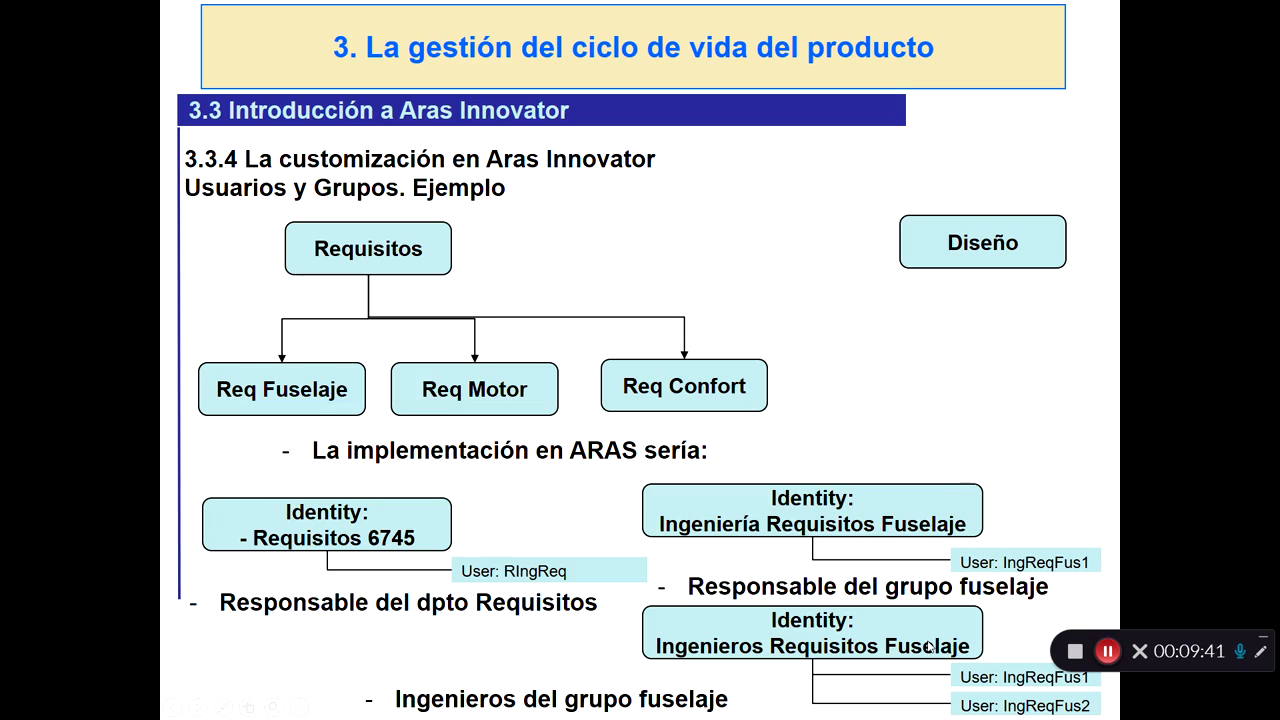
key("alt+Tab")
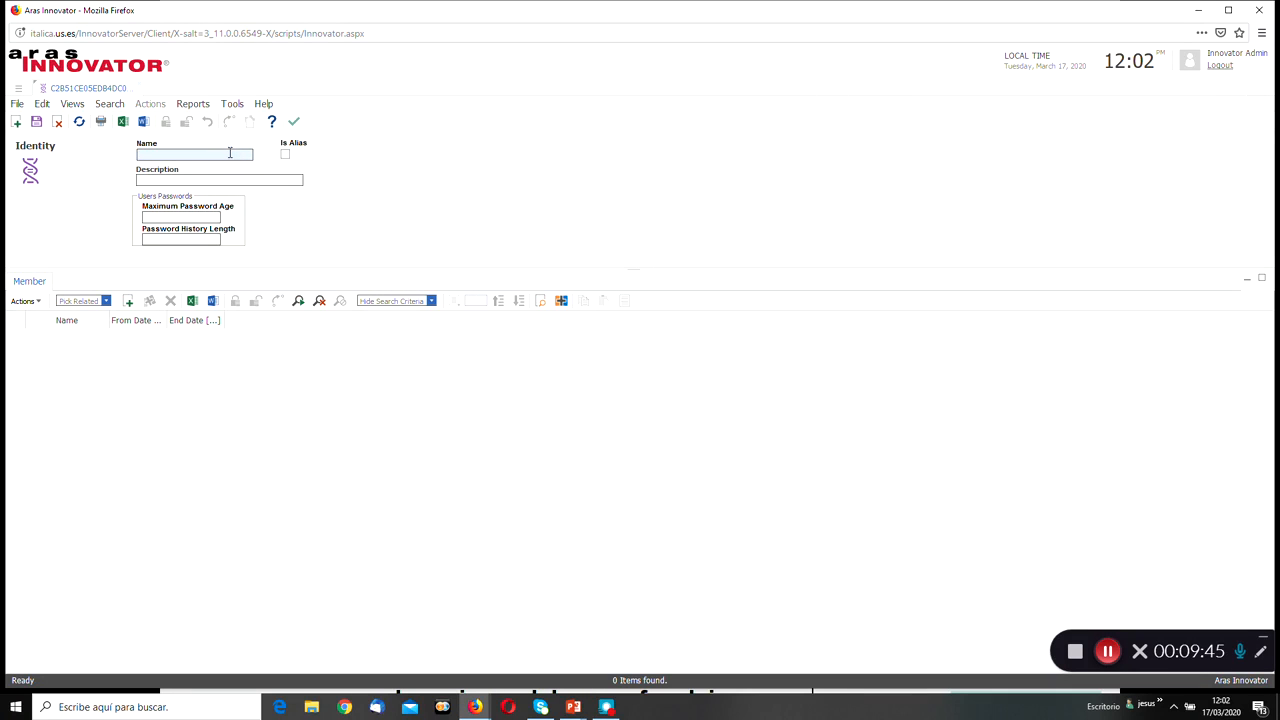
- Name the identity Requisitos 6745 and describe it as "Grupo responsable de la ingeniería de requisitos"
type("Requisi")
type("is")
type("nsable del in")
key("BackSpace")
key("BackSpace")
key("BackSpace")
type("la ingenieria de requisito")
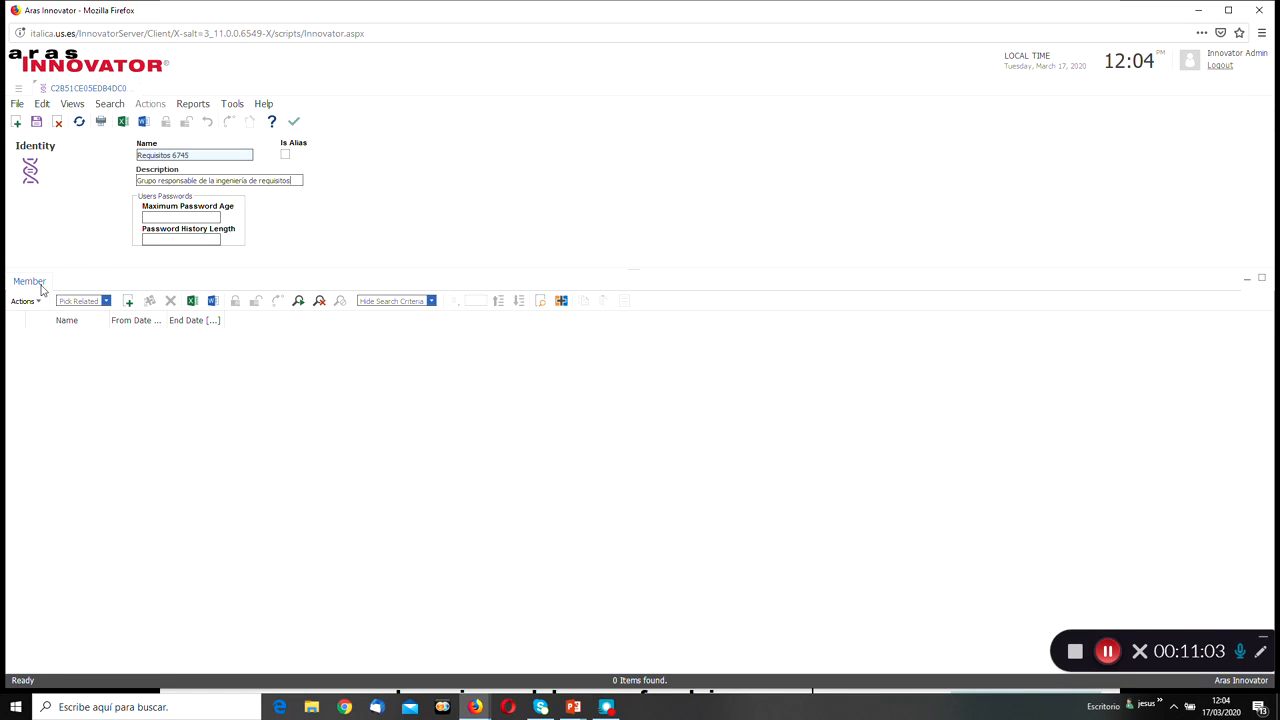
- Add RIngReq as a member of the Requisitos 6745 identity, filtering the identity search by the name *R*
left_click(128, 304)
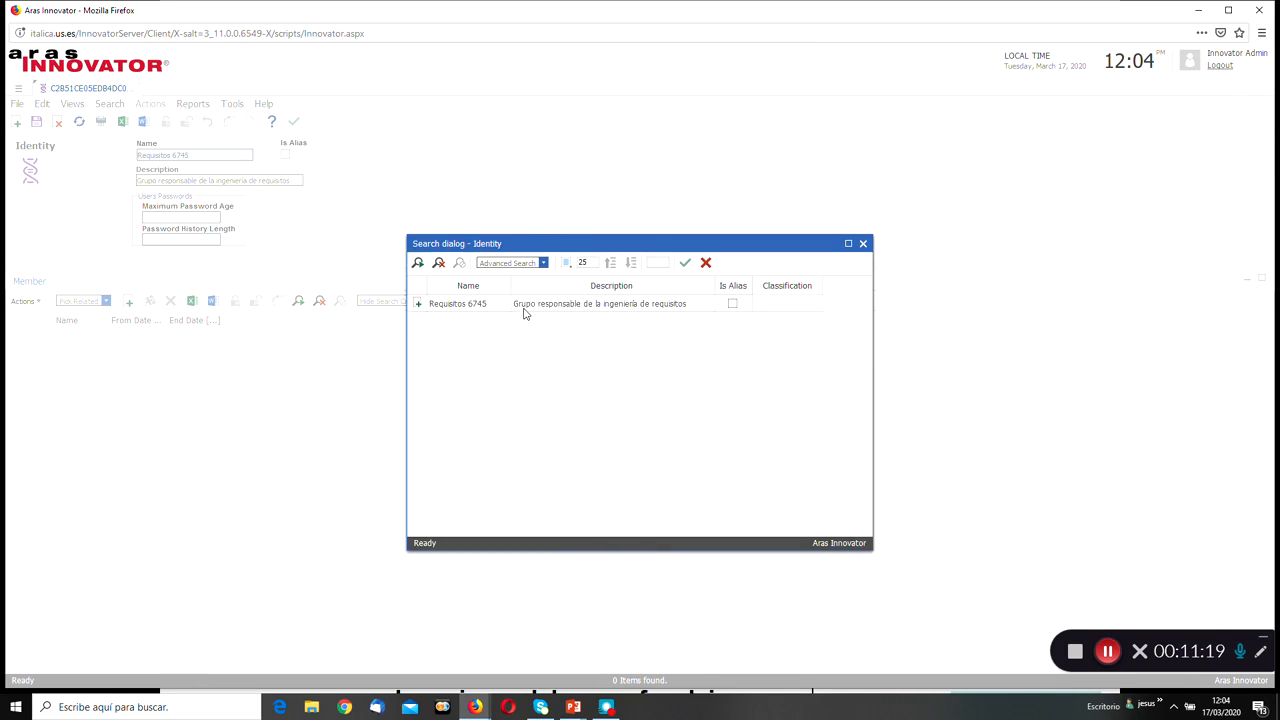
left_click_drag(479, 302, 375, 313)
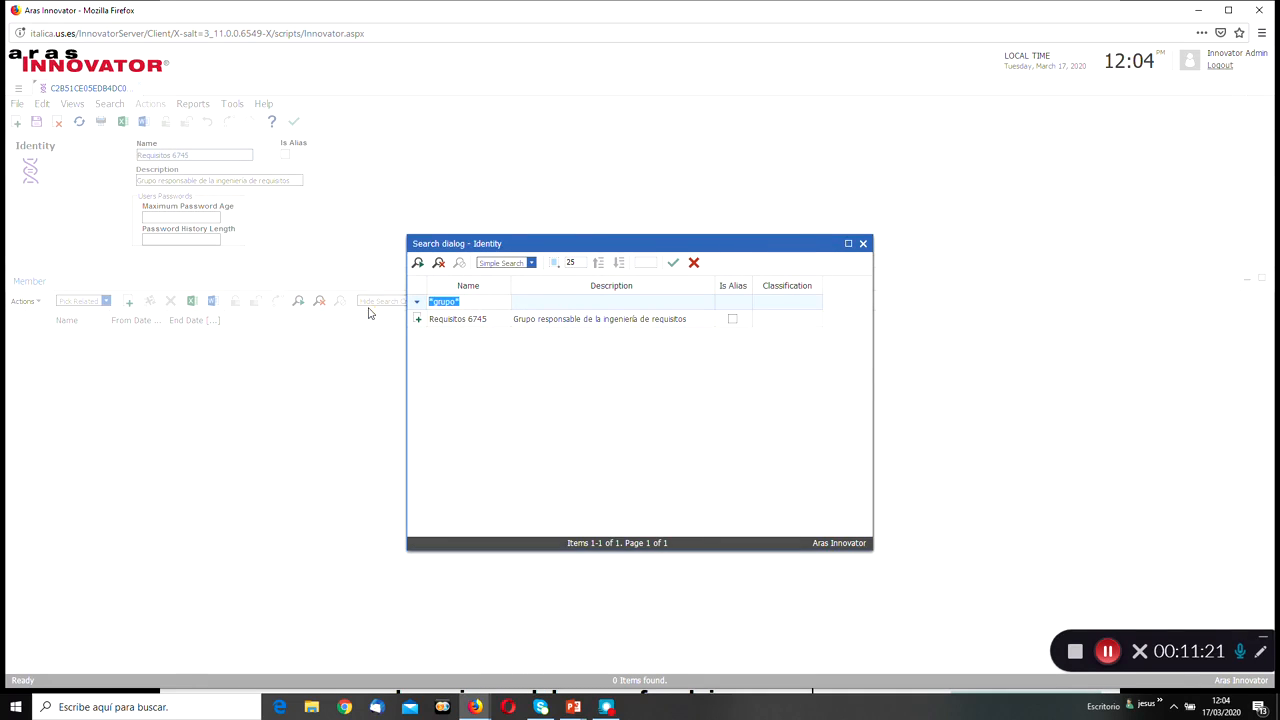
type("*")
key("Return")
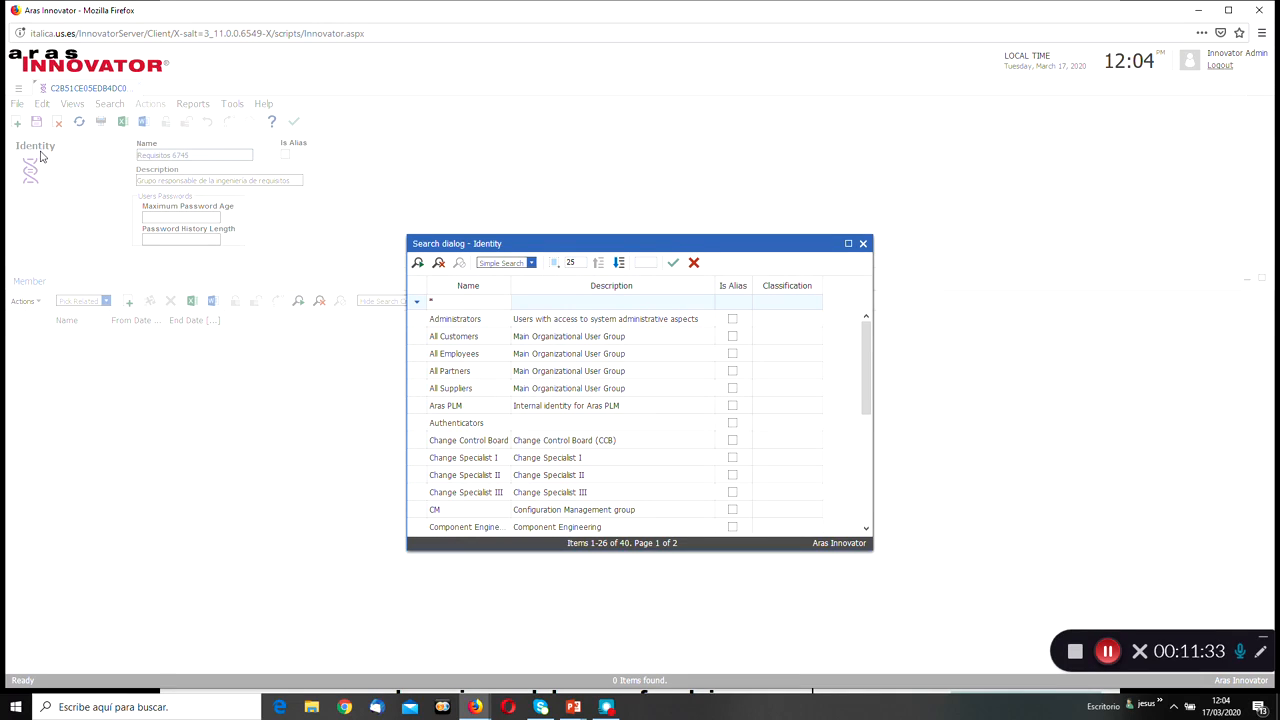
left_click(468, 318)
left_click(478, 390)
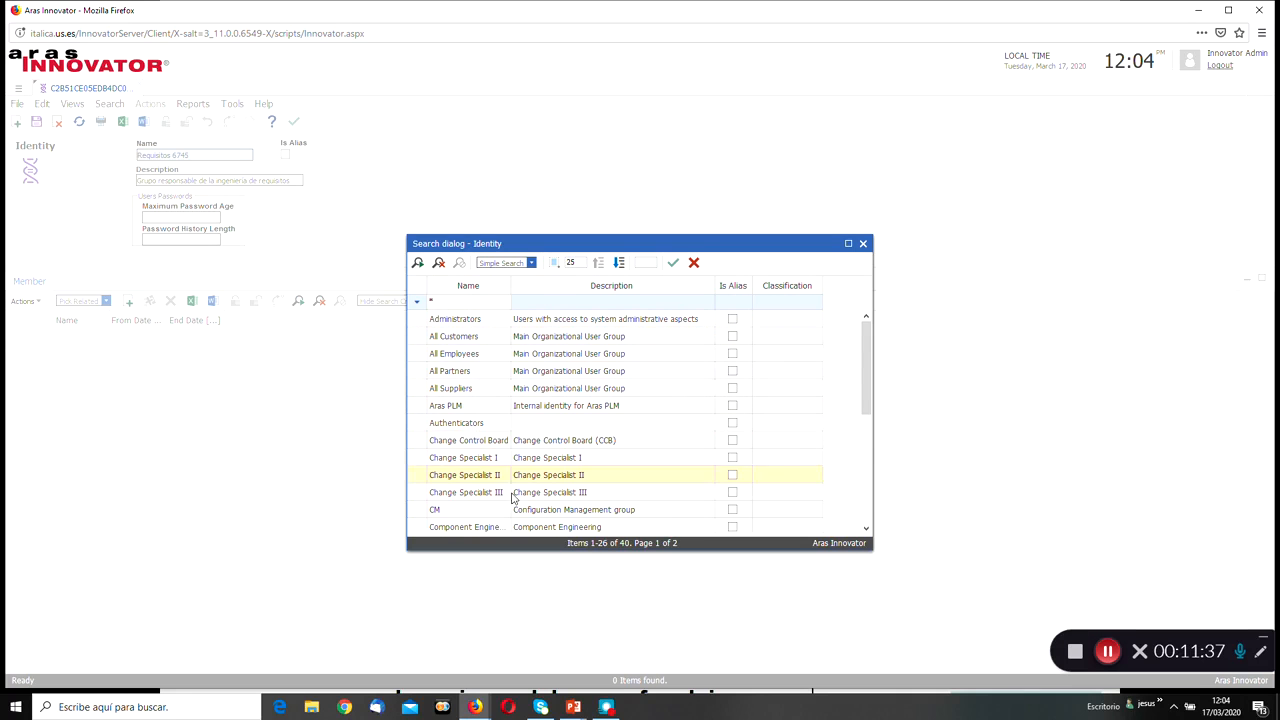
left_click_drag(866, 362, 868, 480)
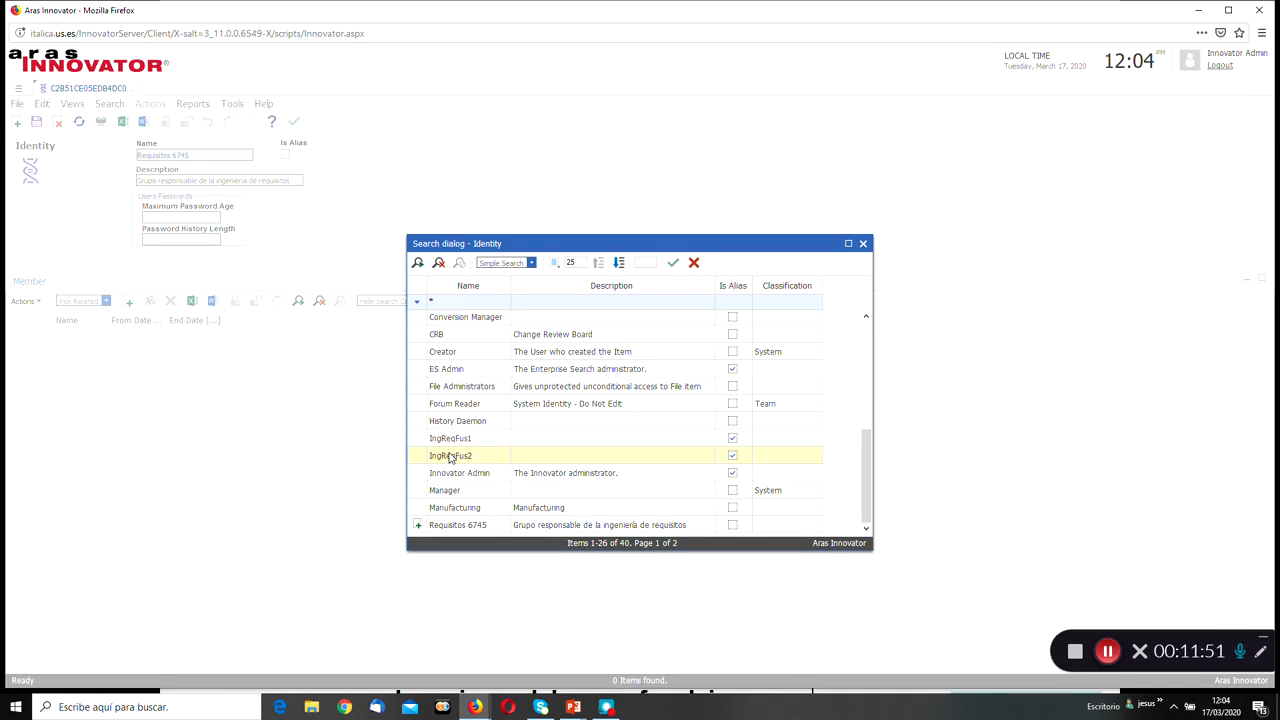
left_click_drag(866, 490, 884, 575)
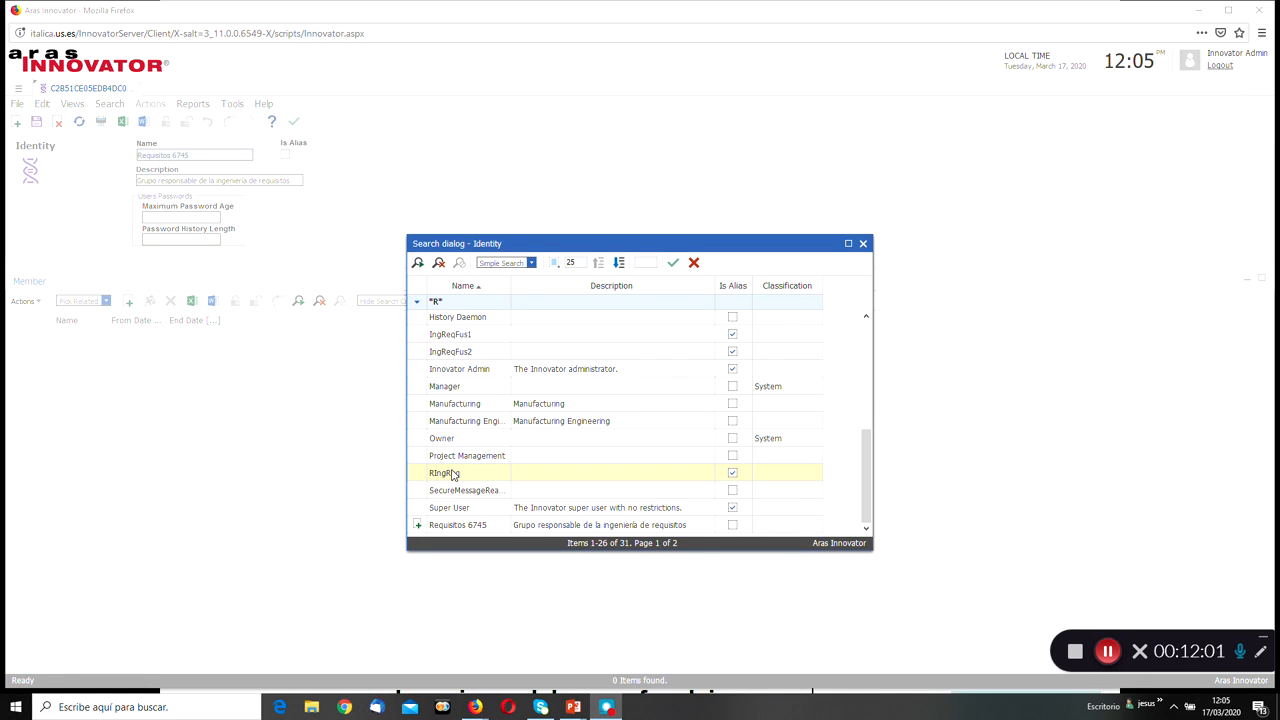
left_click(451, 474)
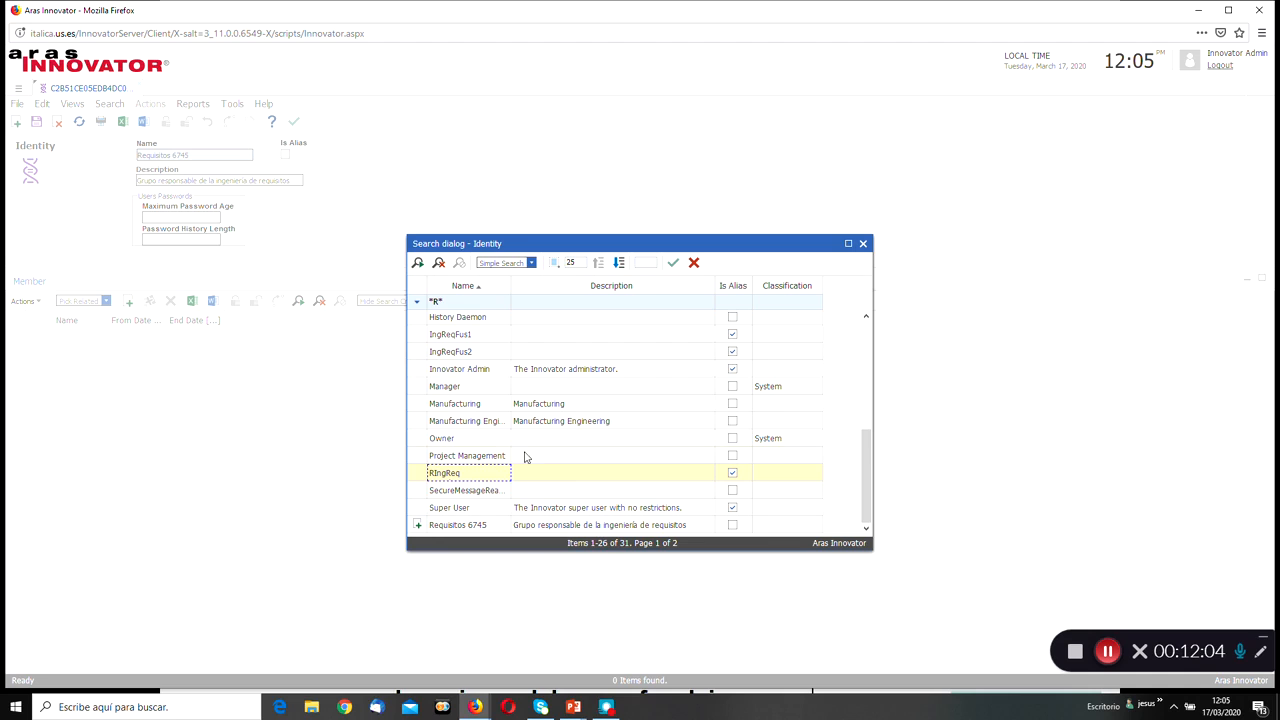
left_click(671, 264)
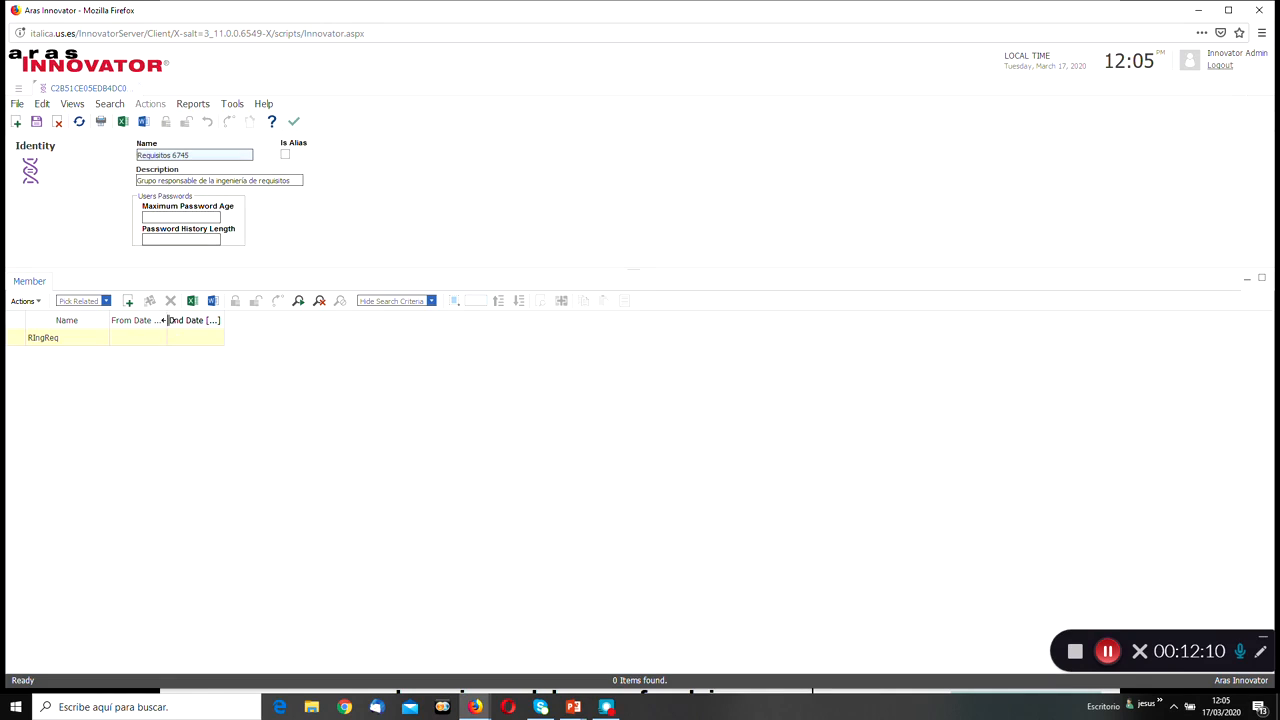
- Widen the From Date and End Date columns of the member grid, and save and close the Requisitos 6745 identity
left_click_drag(168, 320, 214, 322)
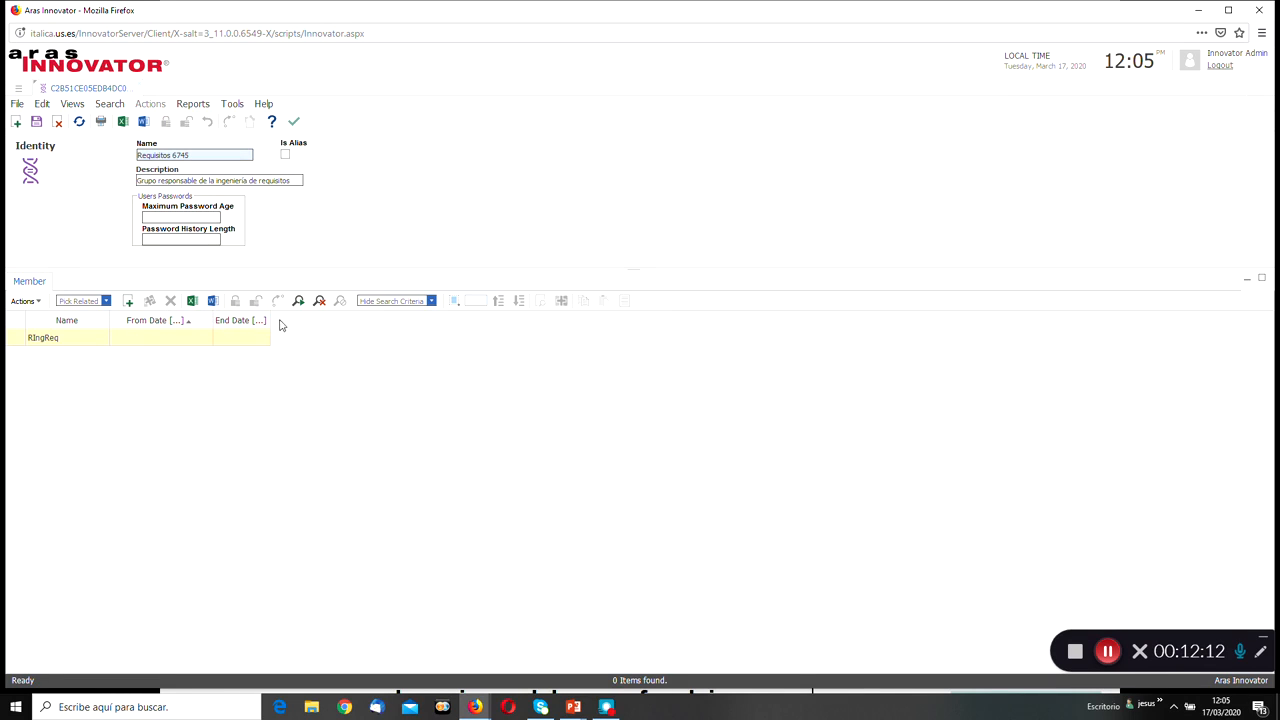
left_click_drag(271, 322, 311, 326)
left_click(292, 123)
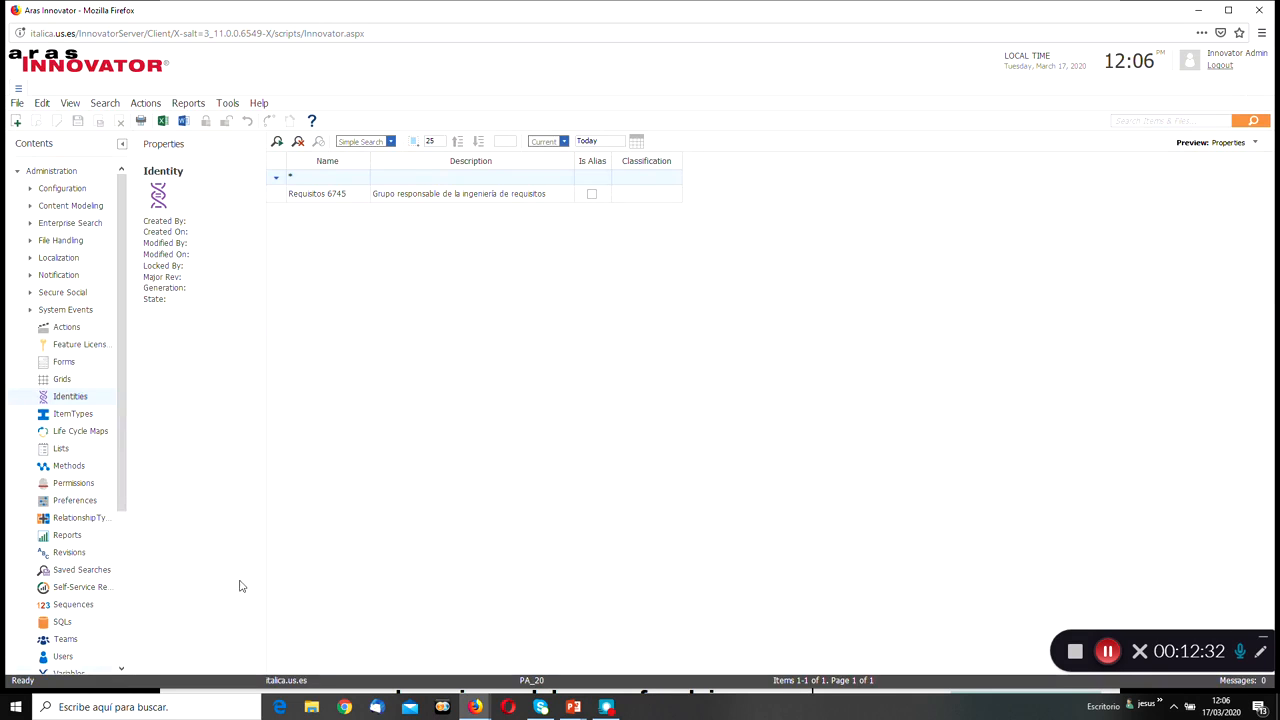
- Create an identity named Ingeniería Requisitos Fuselaje with the description "Grupo encargado de capturar los requisitos de fuselaje"
left_click(16, 122)
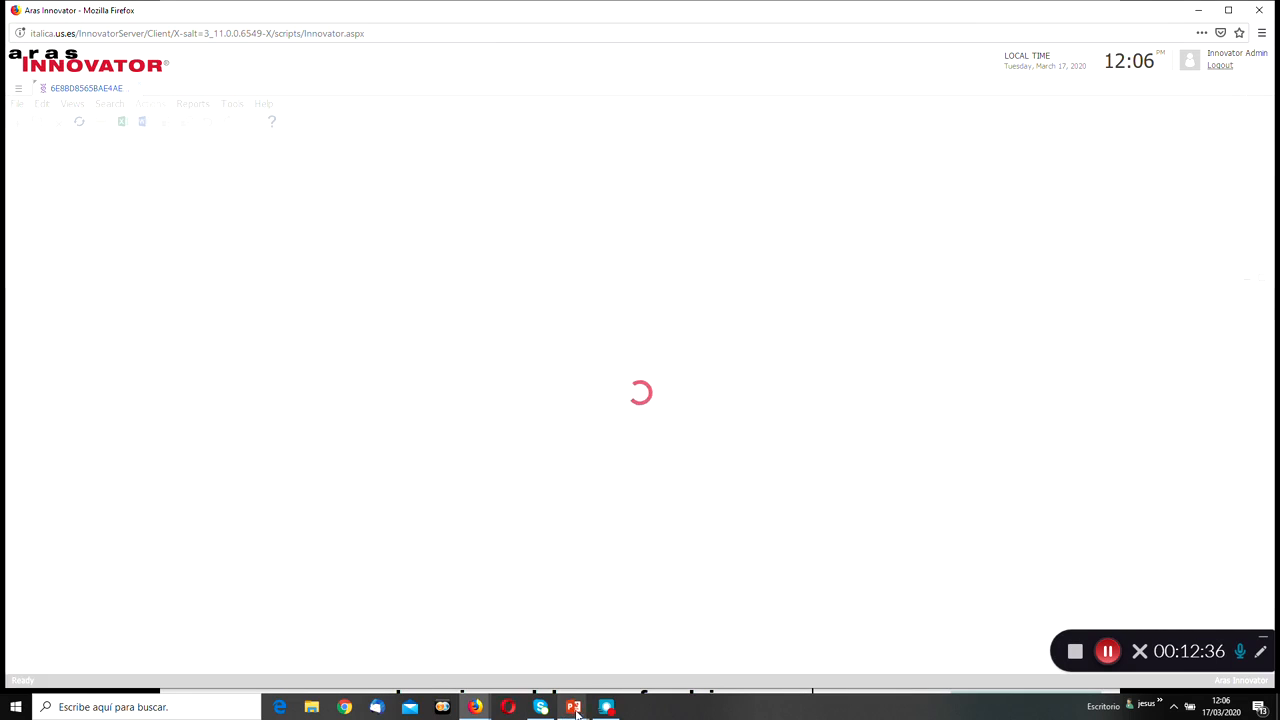
mouse_move(577, 712)
mouse_move(643, 678)
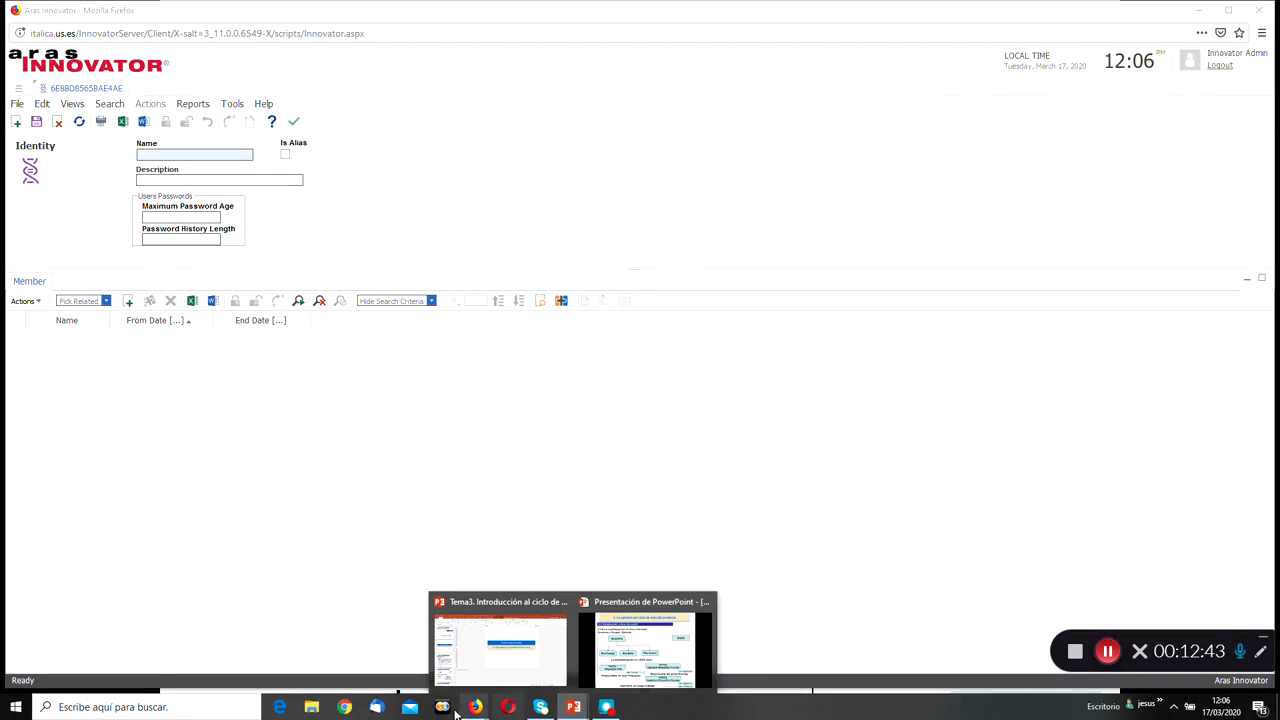
left_click(166, 157)
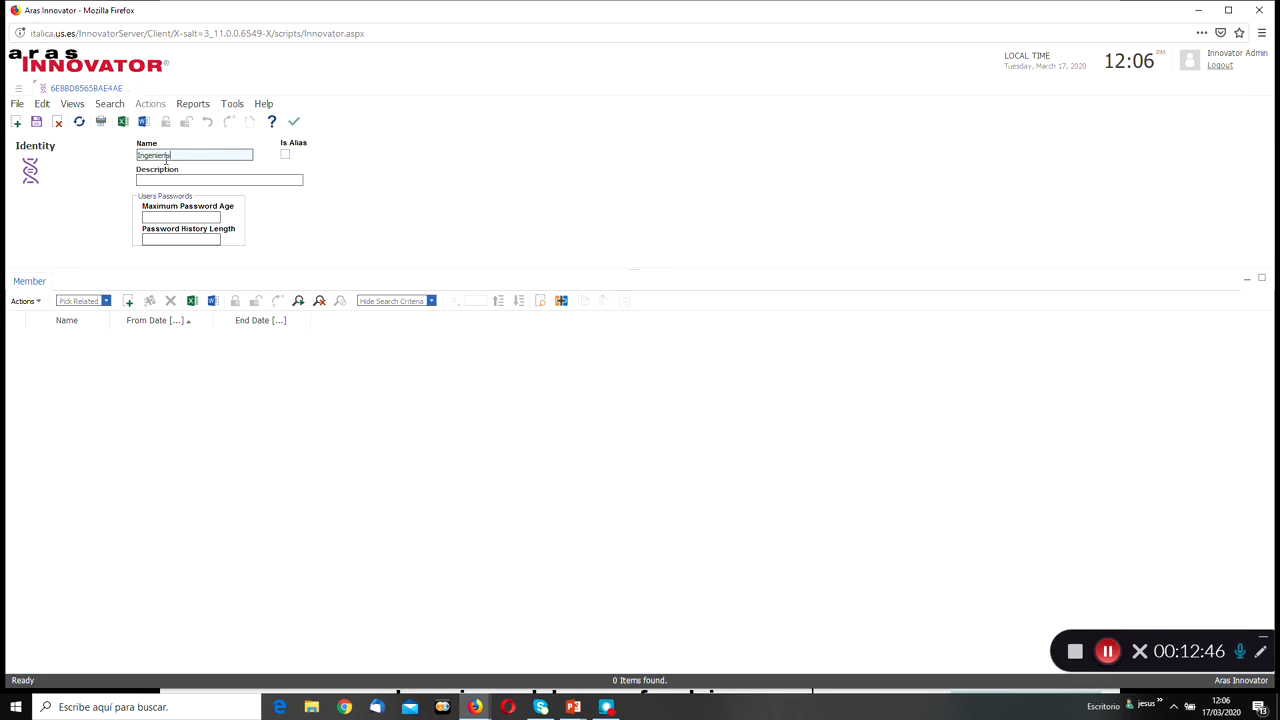
type("Ingenieria Requisitos Fuselaje")
left_click(162, 179)
type("Grupo encargado de")
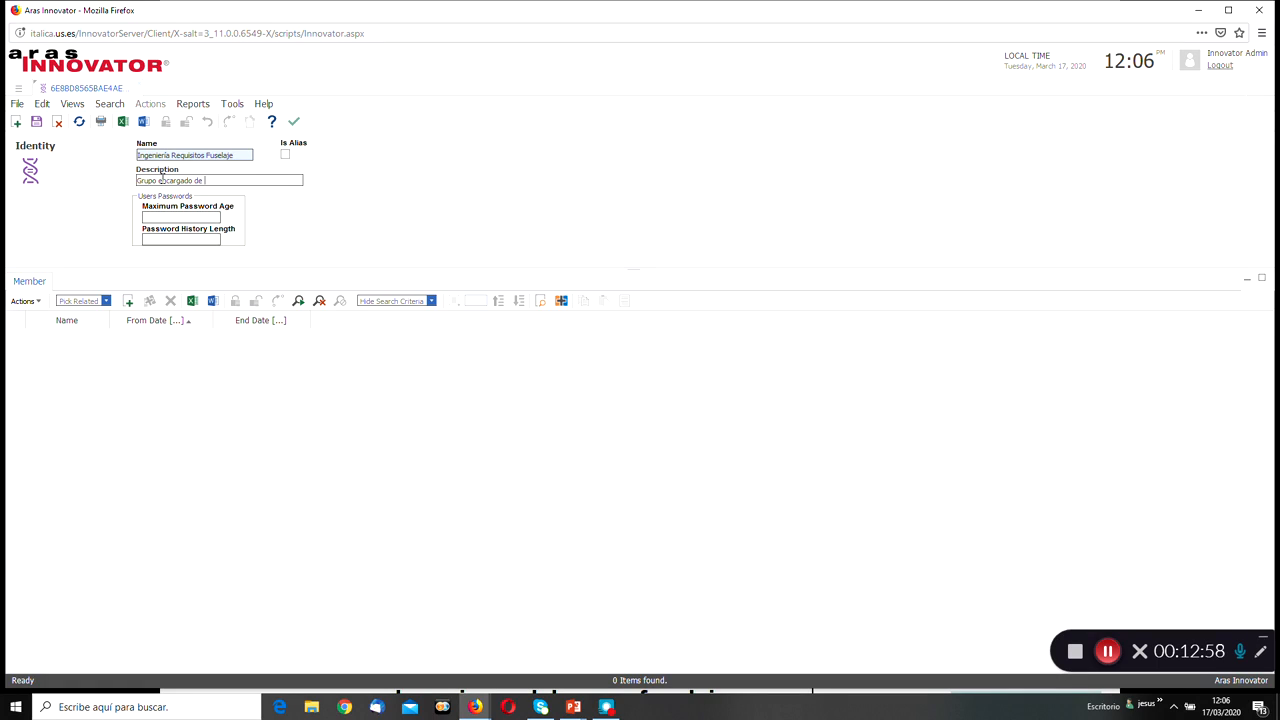
type(" capturar los requisitos de fuselaje")
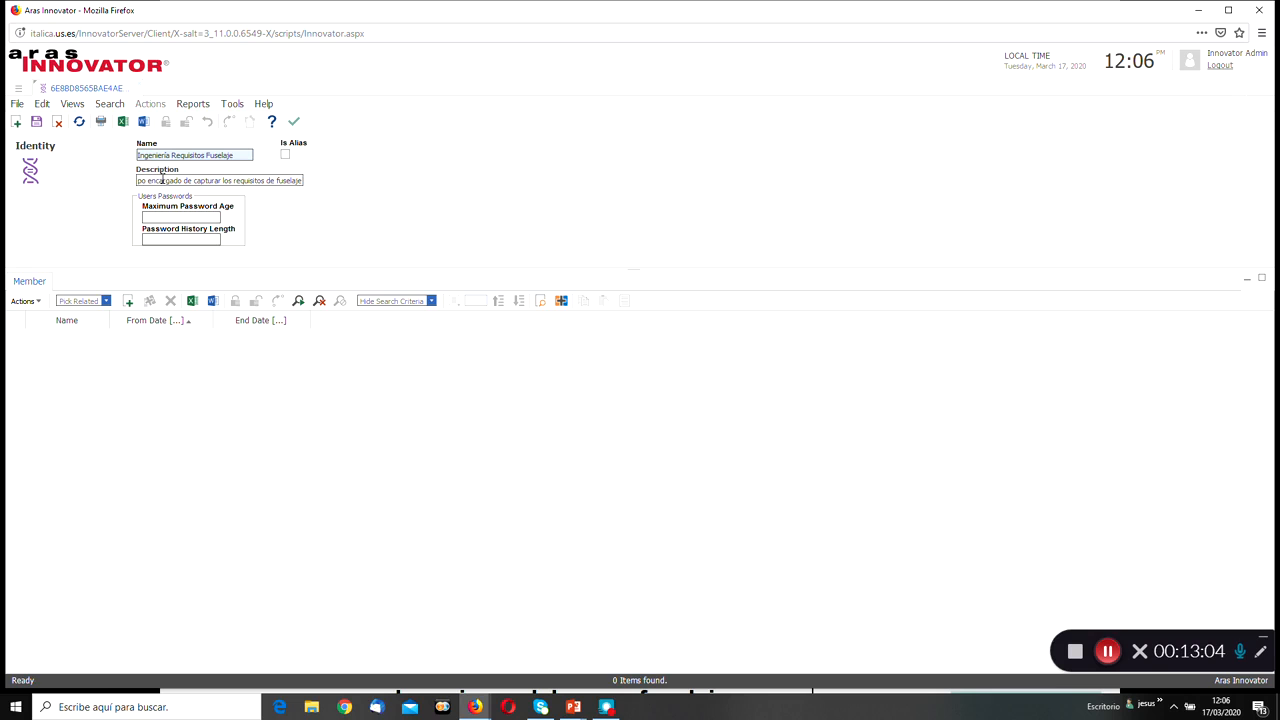
- Add IngReqFus1 as a member of Ingeniería Requisitos Fuselaje, searching all identities with *, and save and close the record
left_click(127, 302)
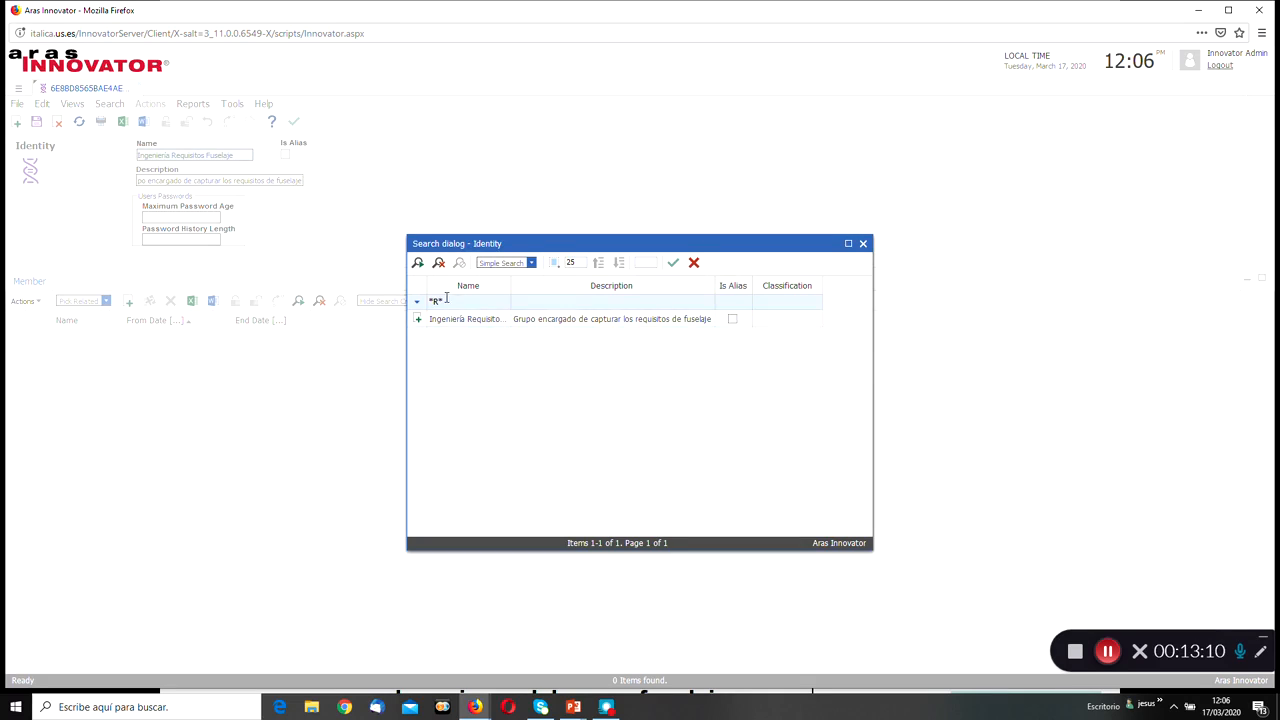
left_click(460, 304)
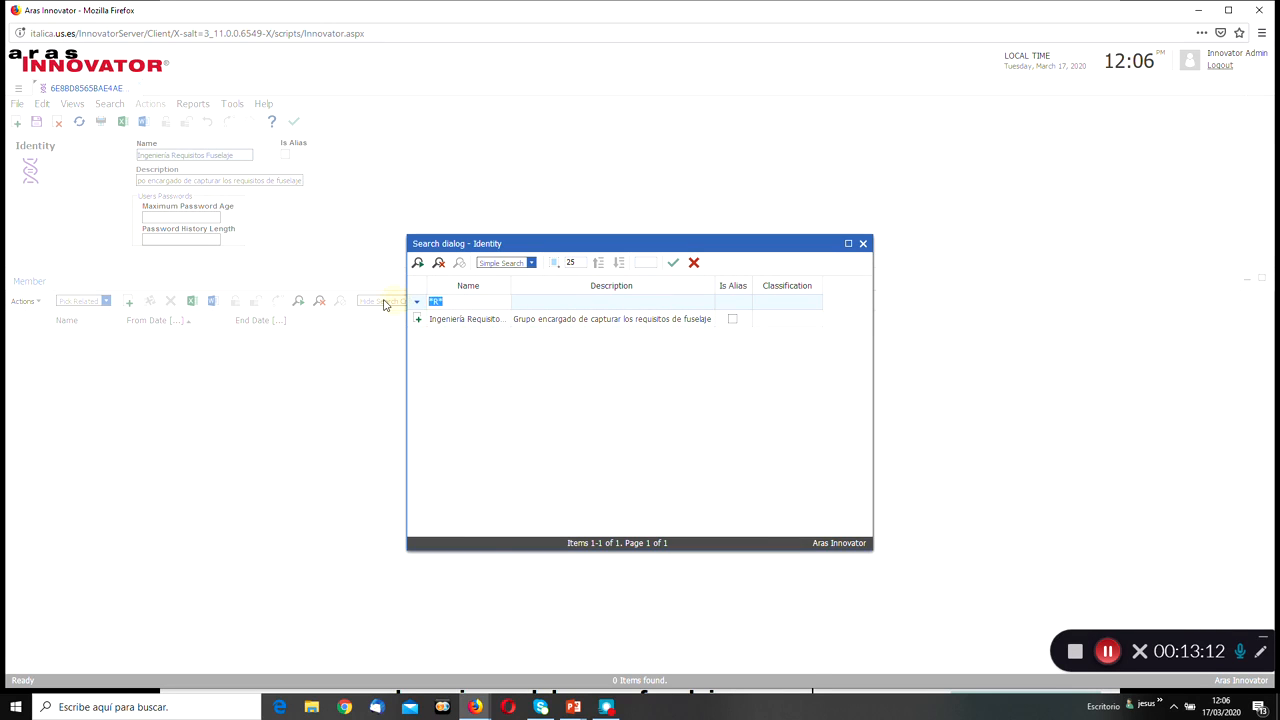
type("*")
key("Return")
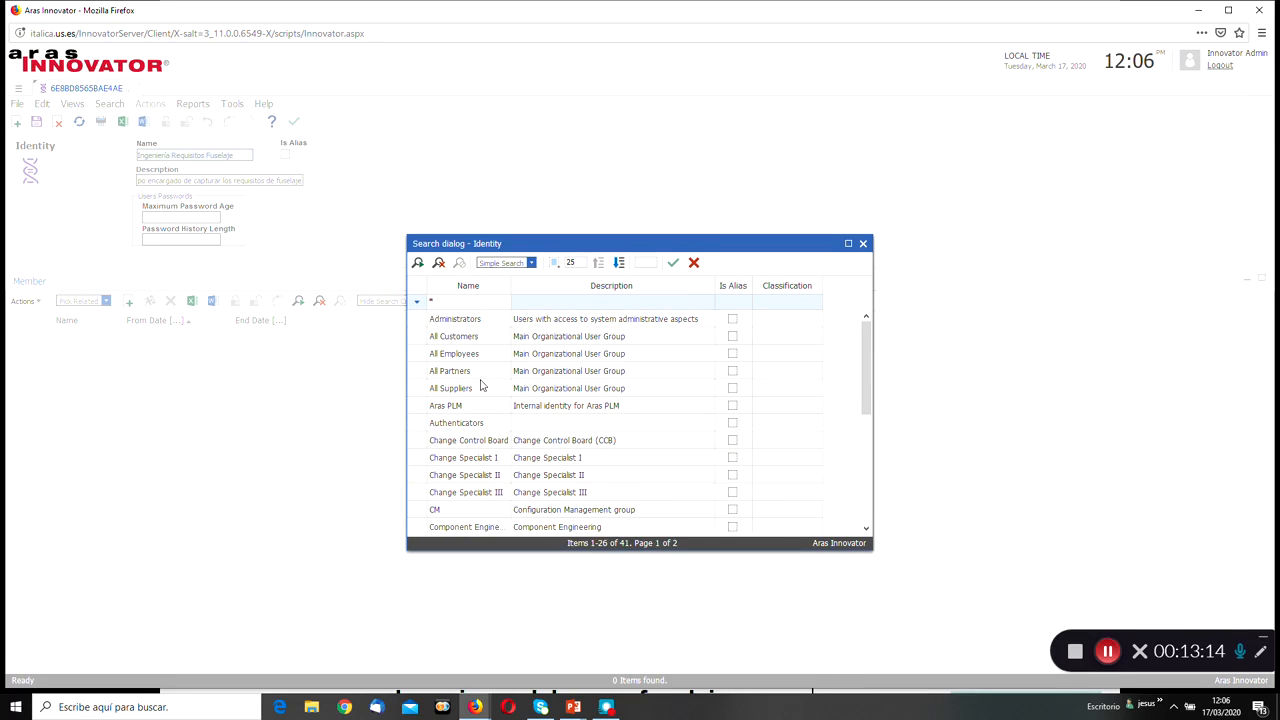
scroll(596, 457, "down", 5)
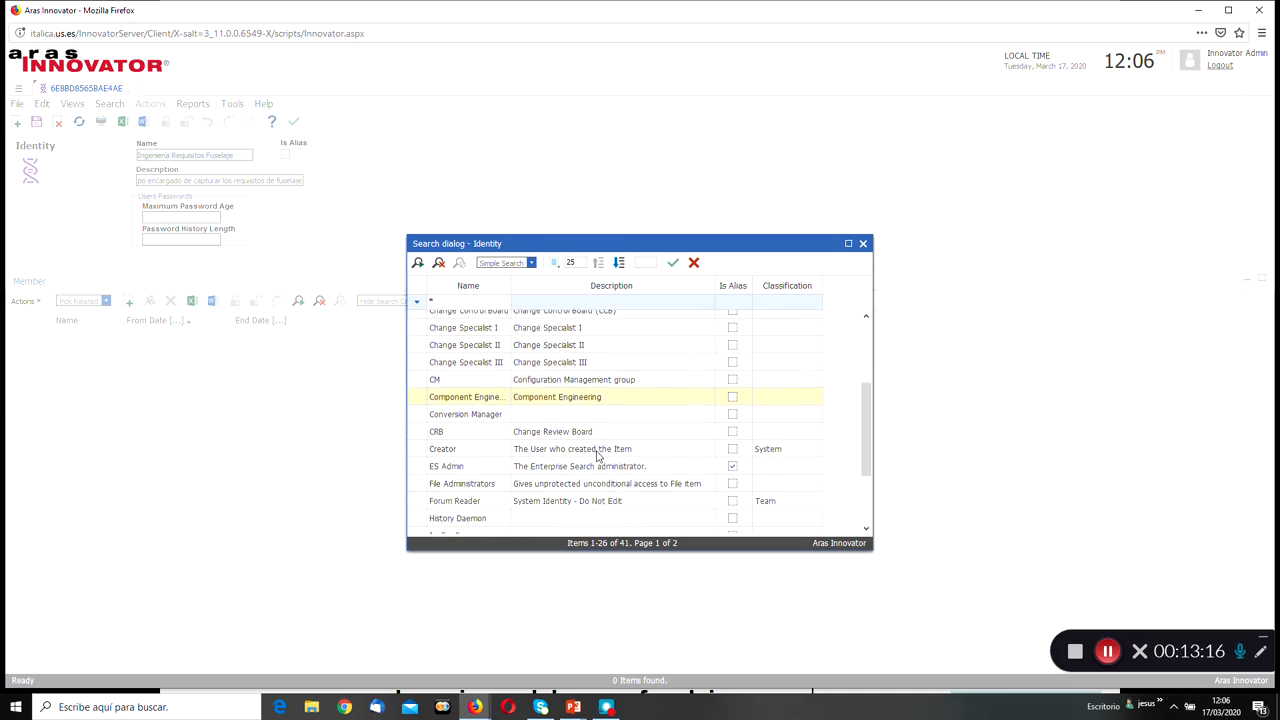
scroll(596, 455, "down", 1)
left_click(594, 455)
left_click(471, 438, "ctrl")
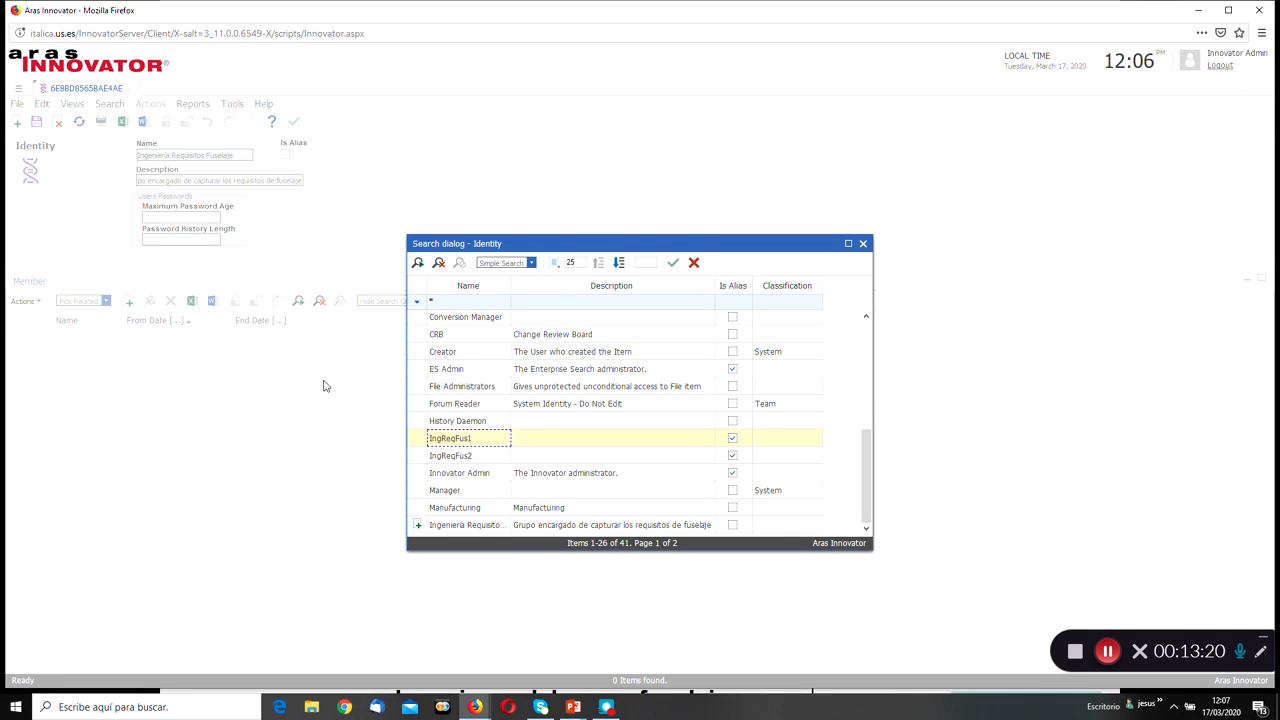
left_click(673, 262)
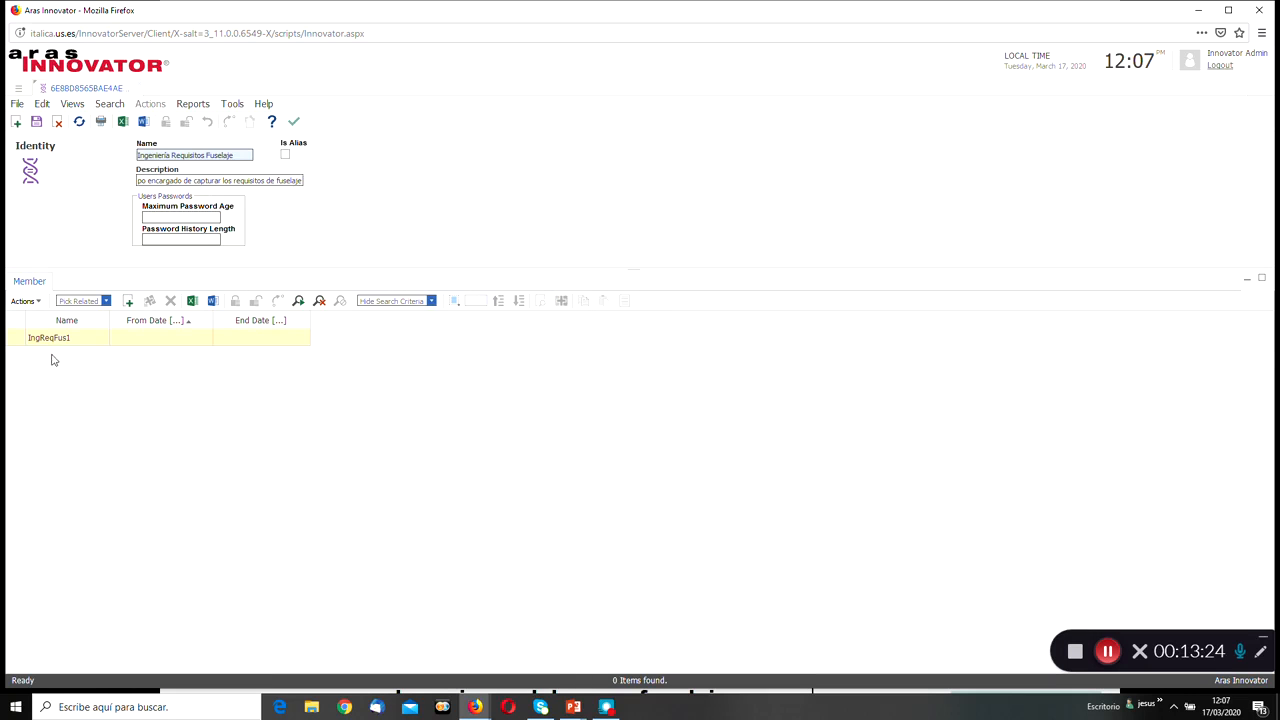
left_click(297, 122)
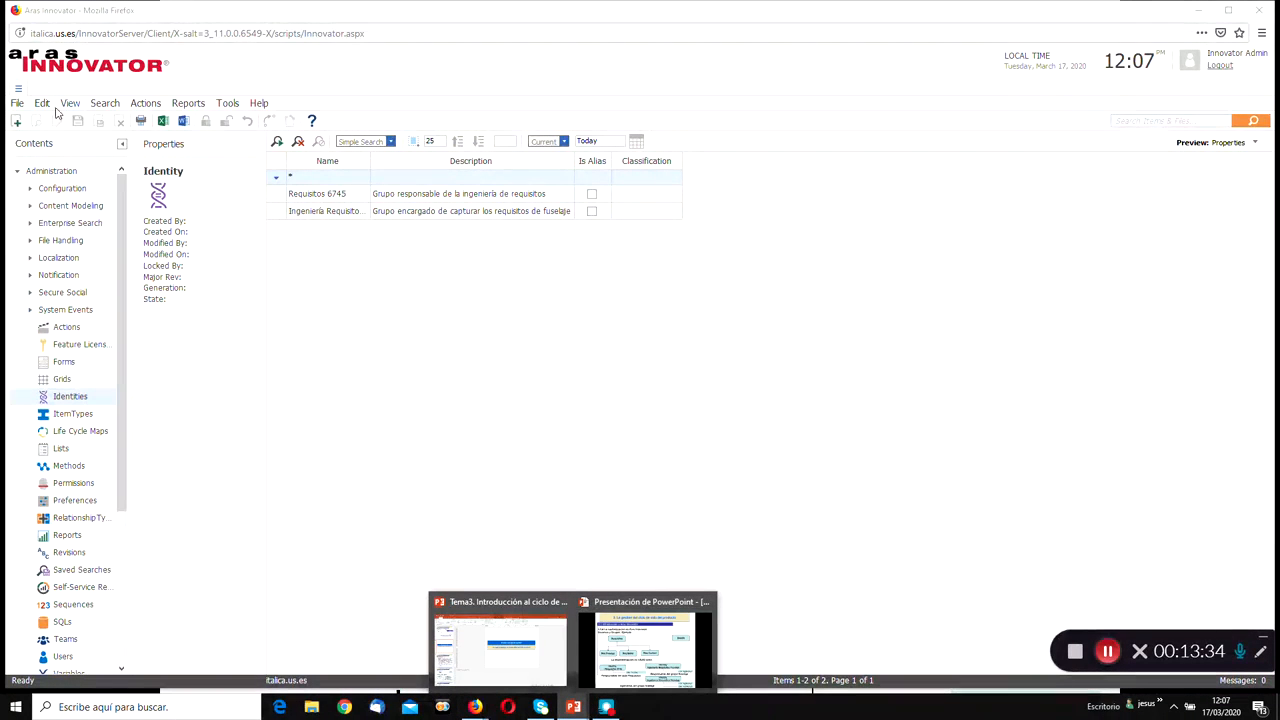
- Create an identity named Ingenieros de requisitos de Fuselaje with the description "Grupo de trabajo, de captura y analisis de requisitos"
left_click(16, 121)
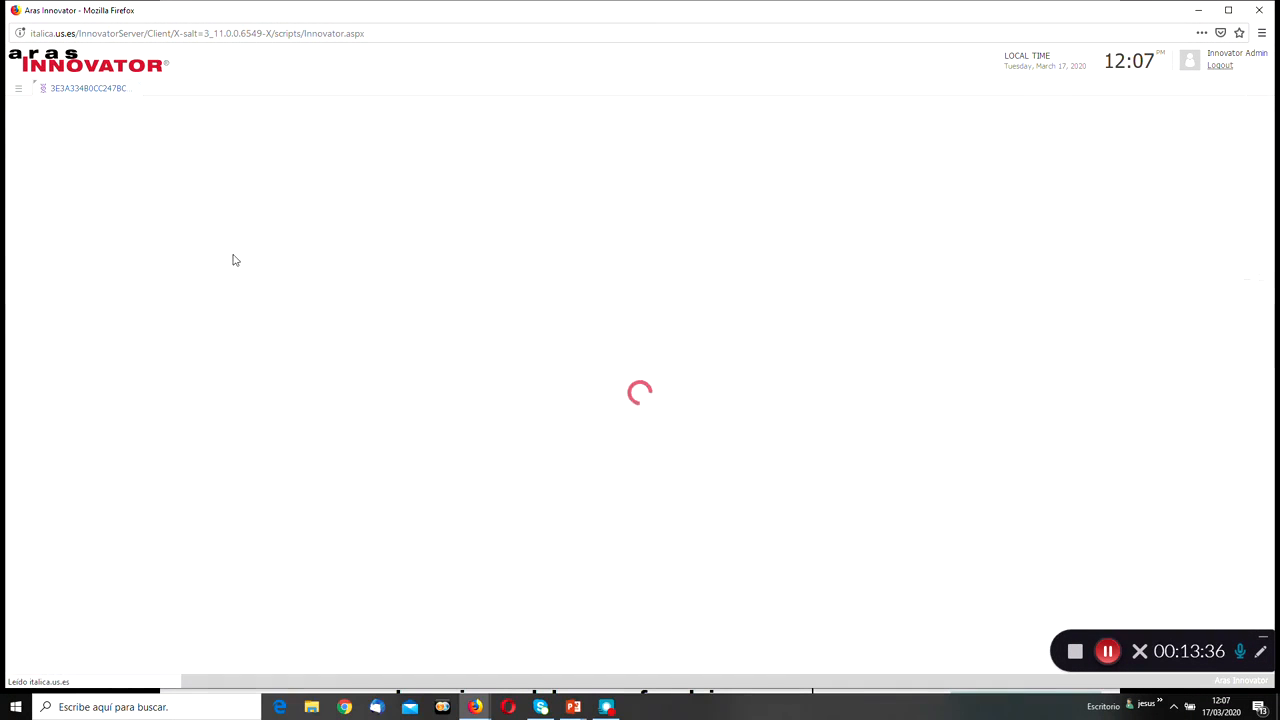
left_click(153, 155)
type("Ingenieros de requisitos d")
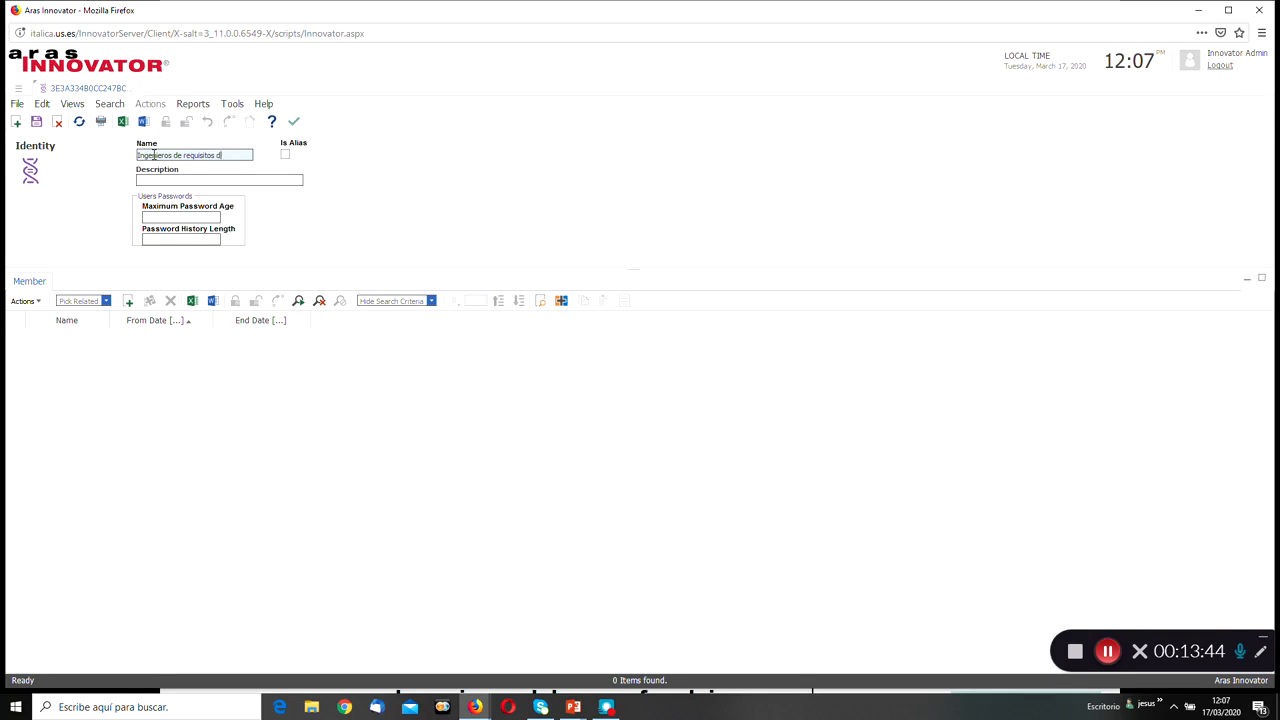
type("elaje")
key("BackSpace")
key("BackSpace")
type("je")
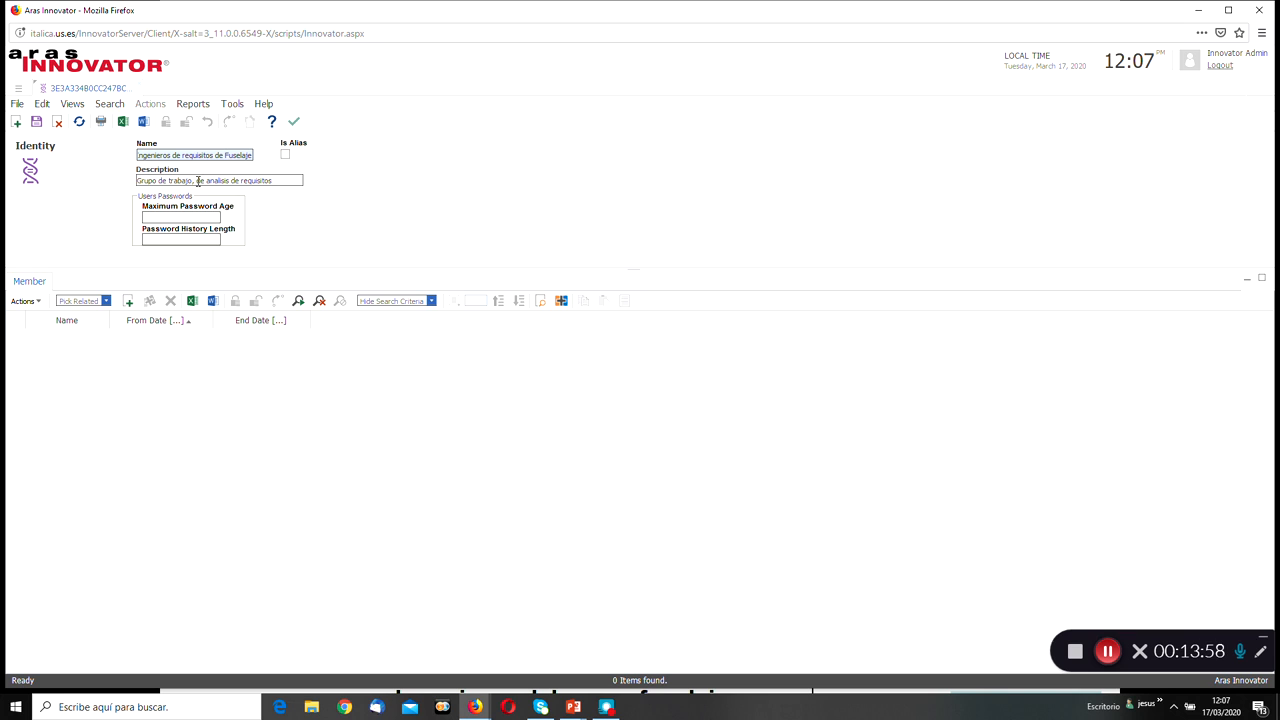
type("captura y")
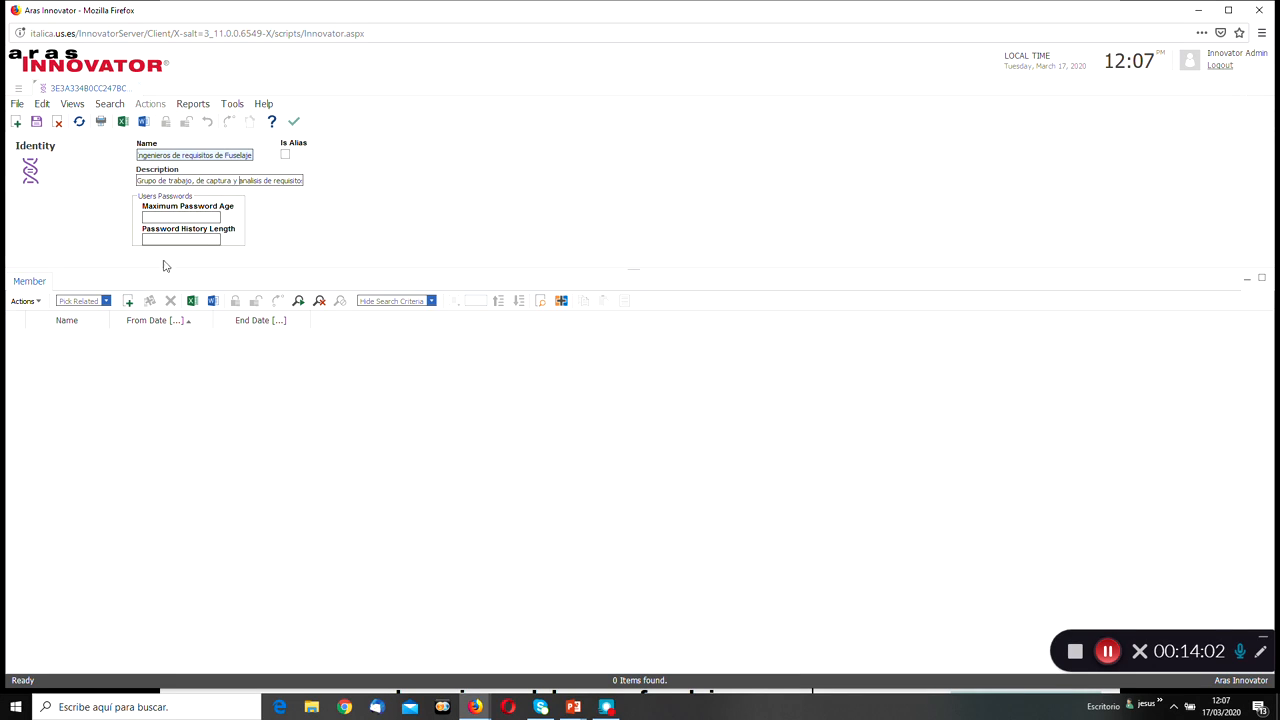
- Add IngReqFus1 and IngReqFus2 as members of Ingenieros de requisitos de Fuselaje, and save and close the record
left_click(128, 301)
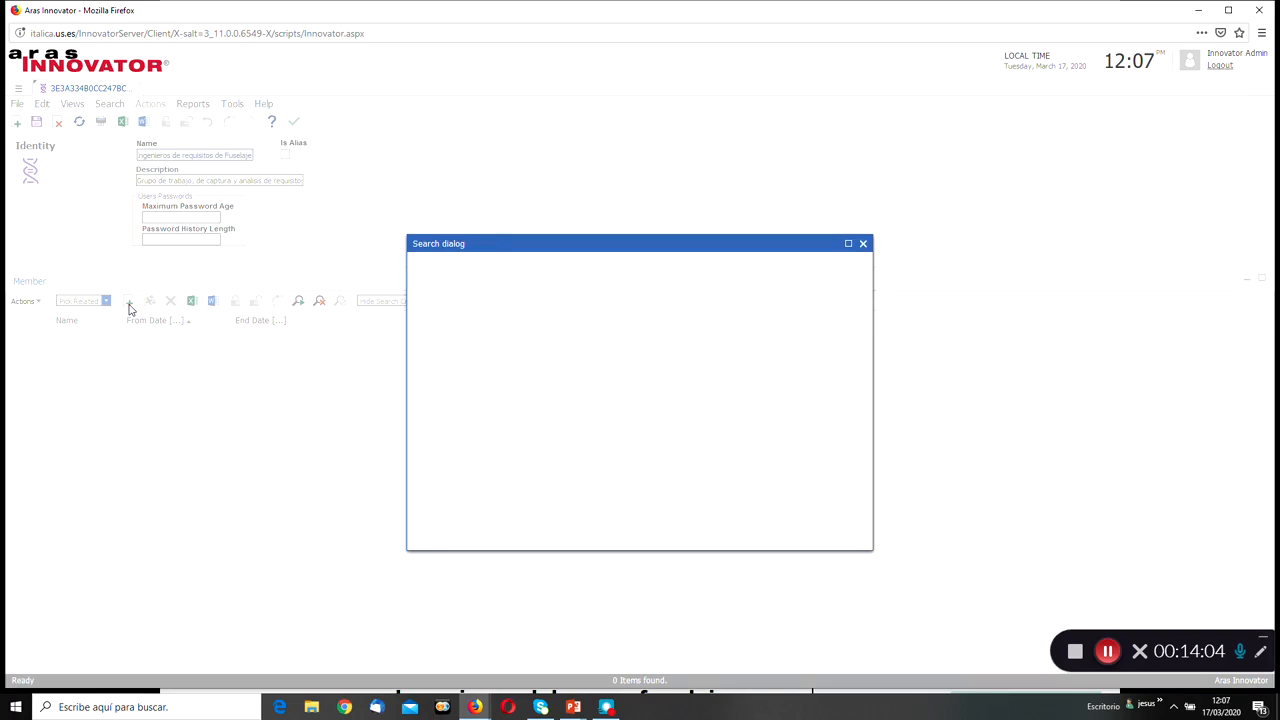
left_click(463, 302)
type("*")
key("Return")
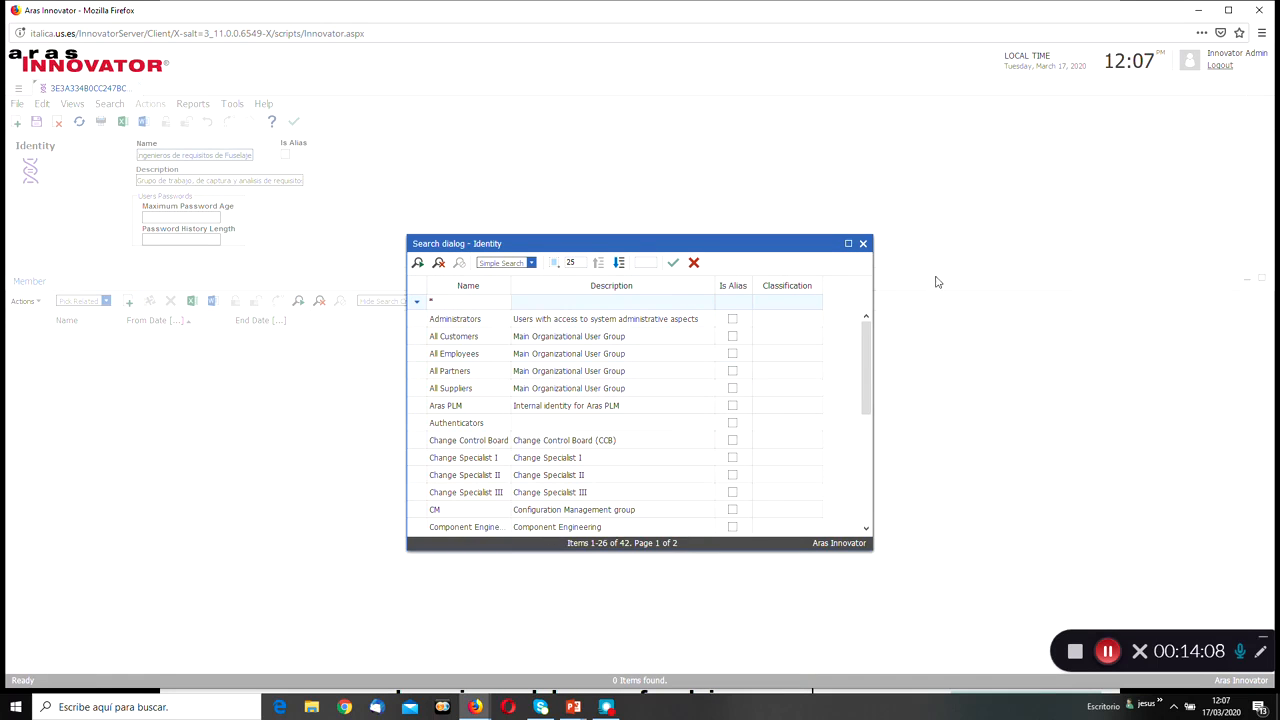
left_click_drag(872, 357, 869, 487)
double_click(468, 456)
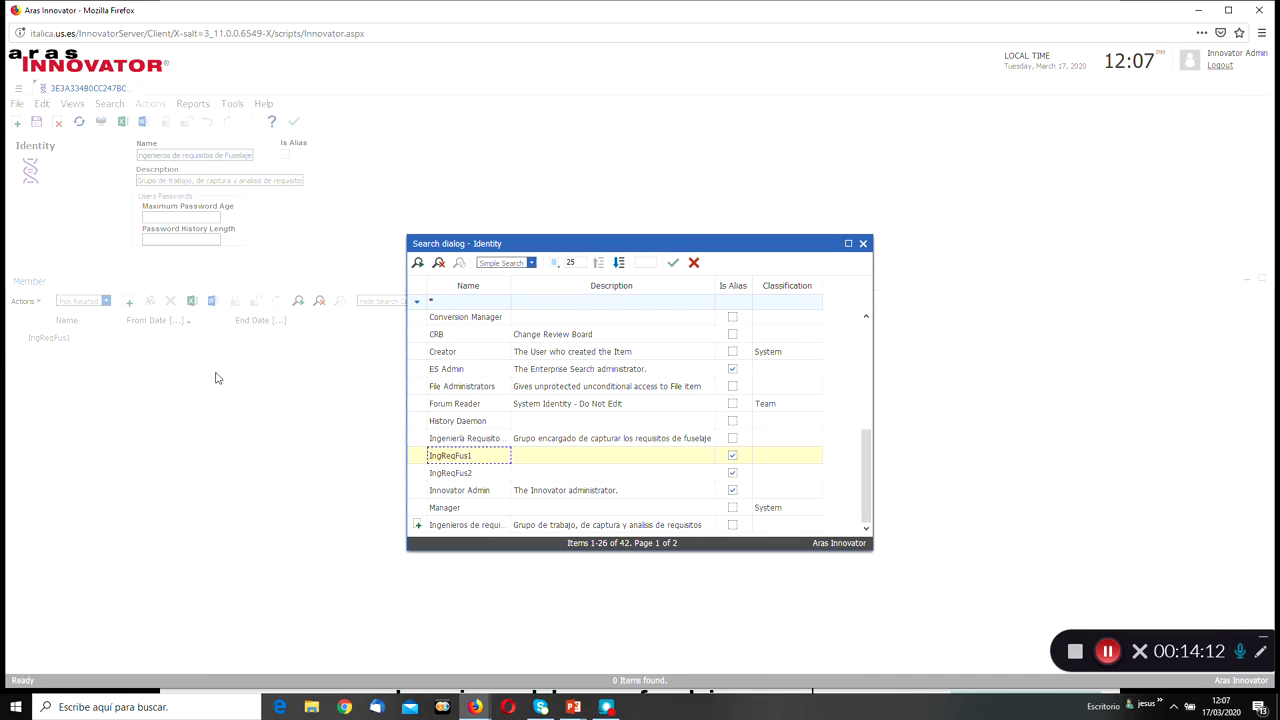
left_click(470, 473)
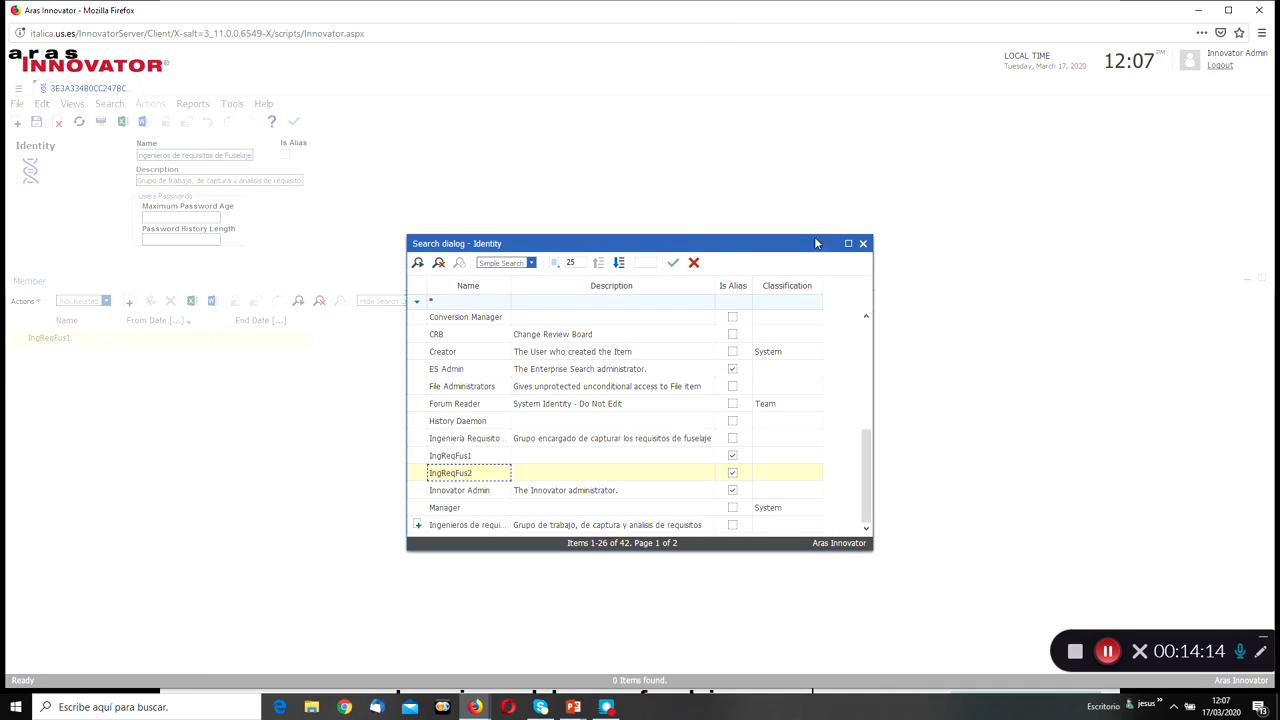
left_click(673, 262)
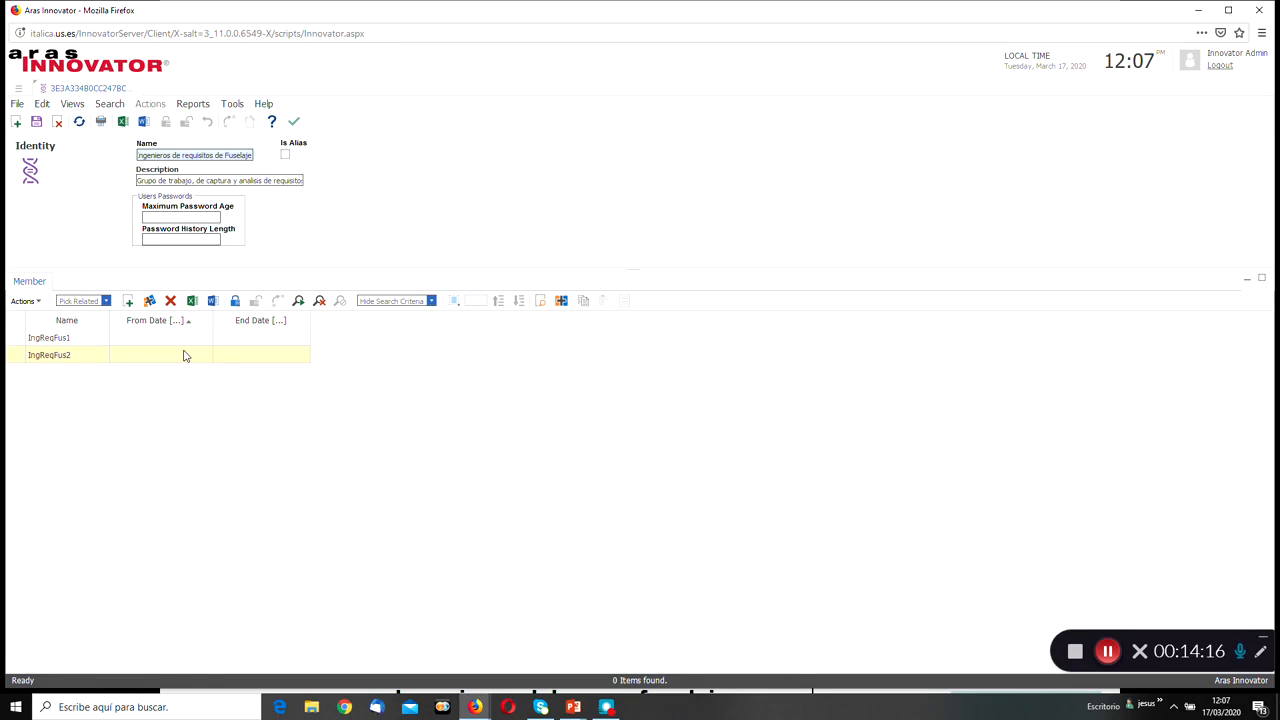
left_click(293, 121)
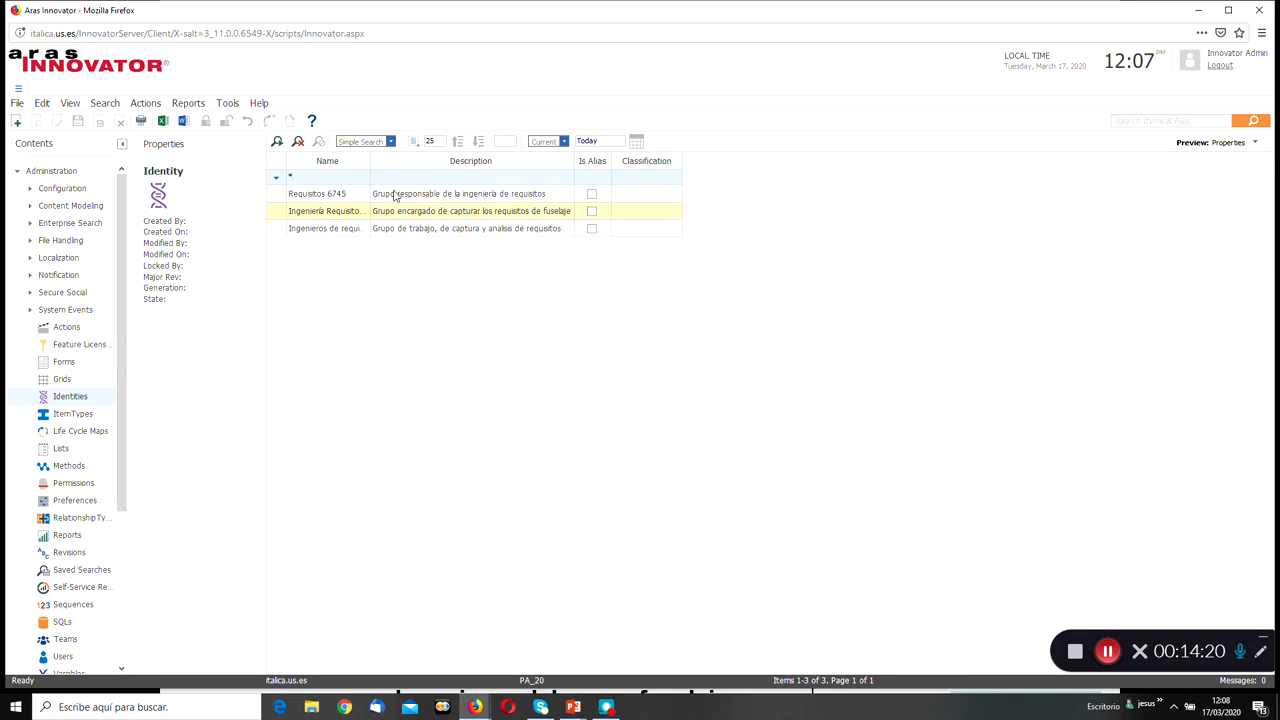
- Widen the Name column of the identity list until the full group names fit
left_click_drag(369, 160, 430, 160)
left_click(343, 198)
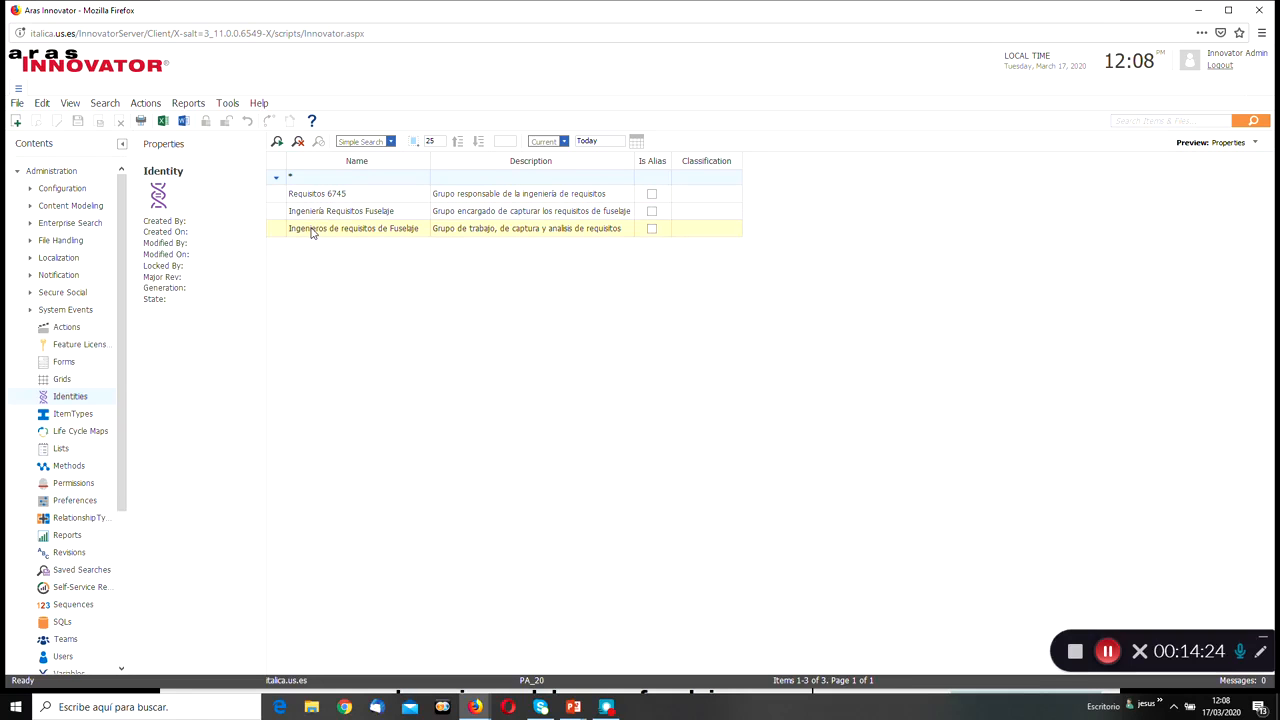